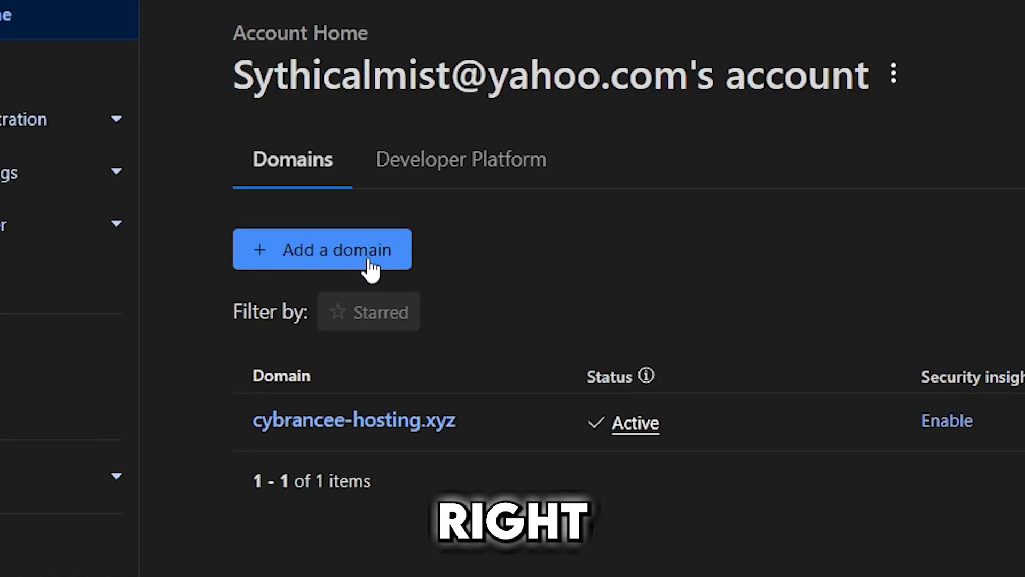
Try adding cybrancee-hosting.xyz to the account, which reports the domain already exists.
{"action": "left_click", "coordinate": [371, 267]}
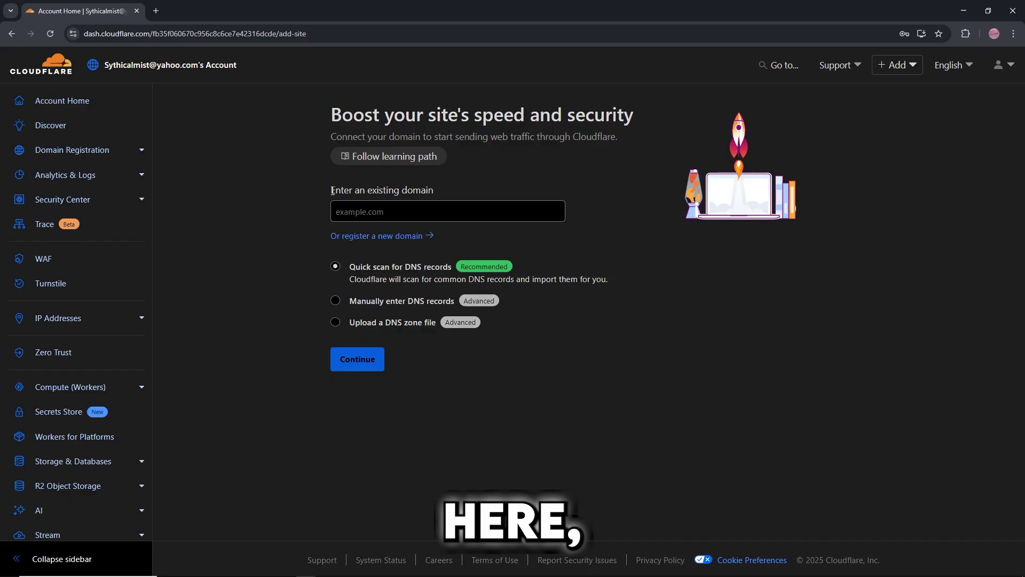
{"action": "left_click_drag", "start_coordinate": [331, 190], "coordinate": [441, 195]}
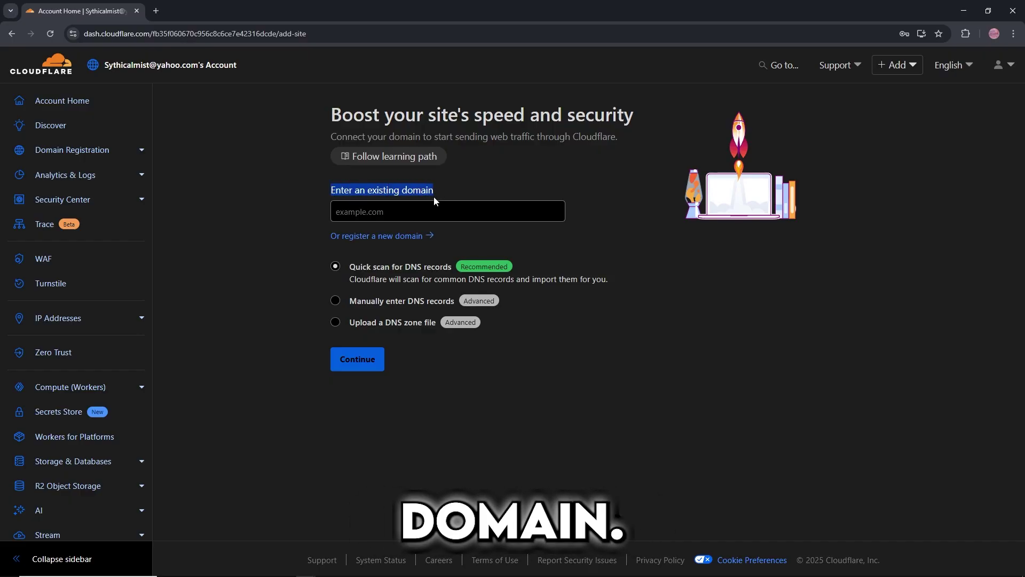
{"action": "left_click", "coordinate": [422, 212]}
{"action": "type", "text": "cybrancee-hosting.xyz"}
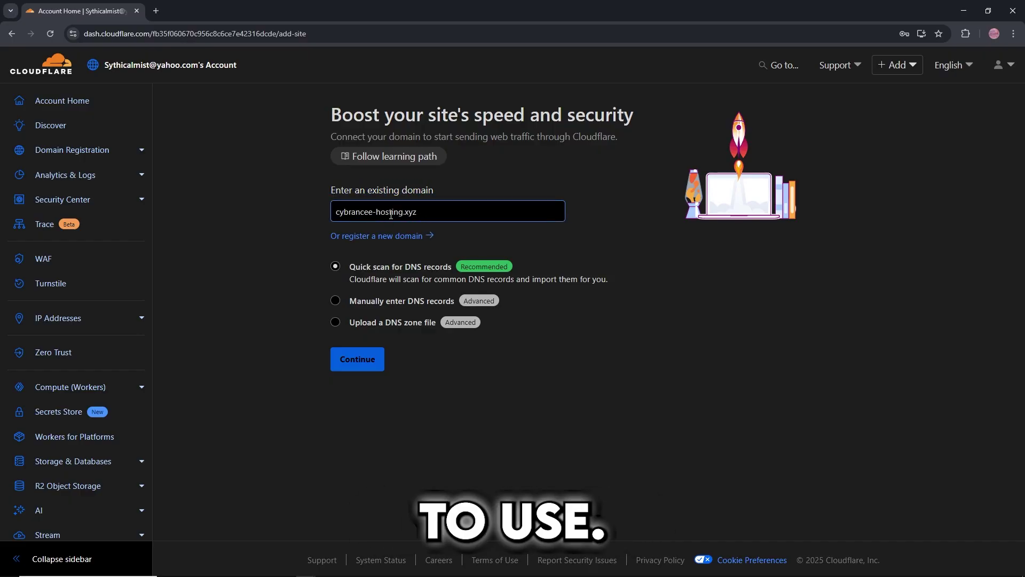
{"action": "left_click", "coordinate": [368, 361]}
{"action": "left_click_drag", "start_coordinate": [329, 233], "coordinate": [539, 240]}
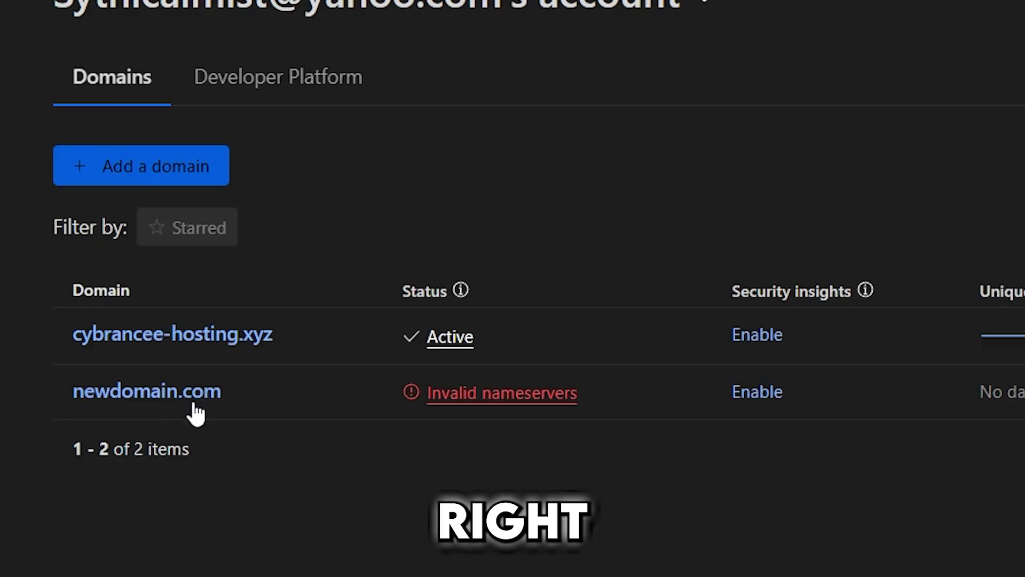
Check newdomain.com's assigned Cloudflare nameservers, then go back to the domain list.
{"action": "left_click", "coordinate": [195, 406]}
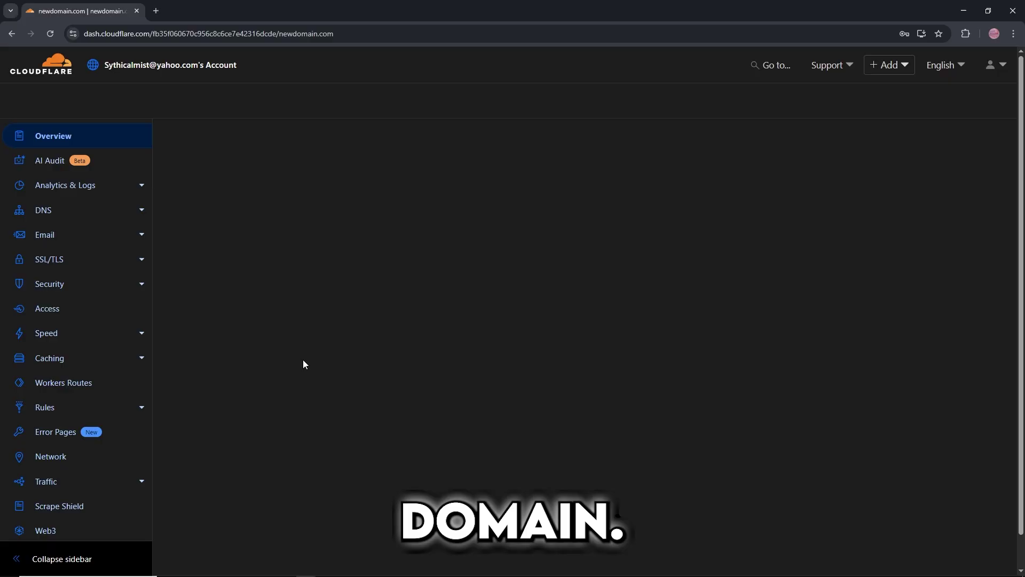
{"action": "left_click", "coordinate": [102, 139]}
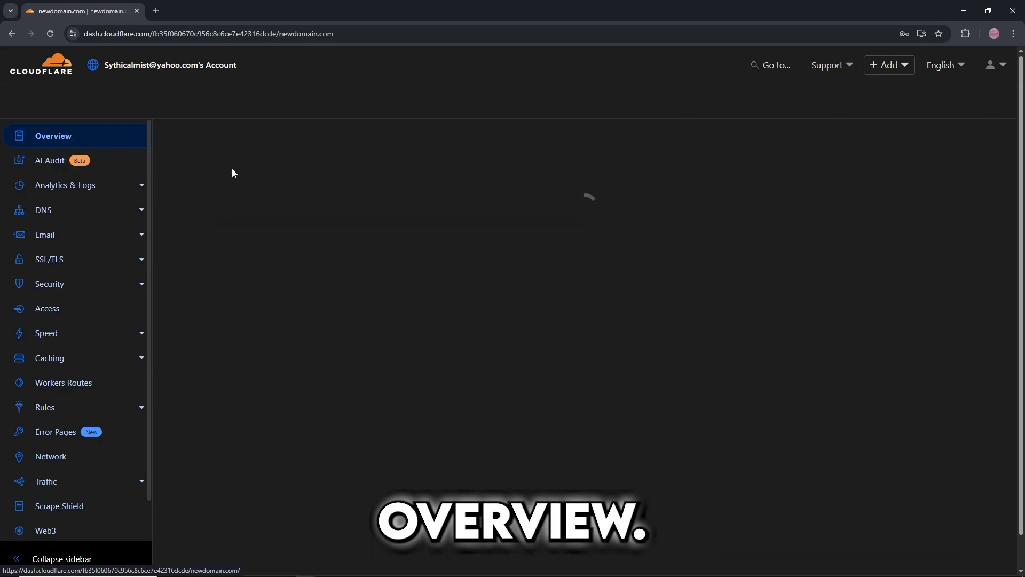
{"action": "scroll", "coordinate": [306, 190], "scroll_direction": "down", "scroll_amount": 5}
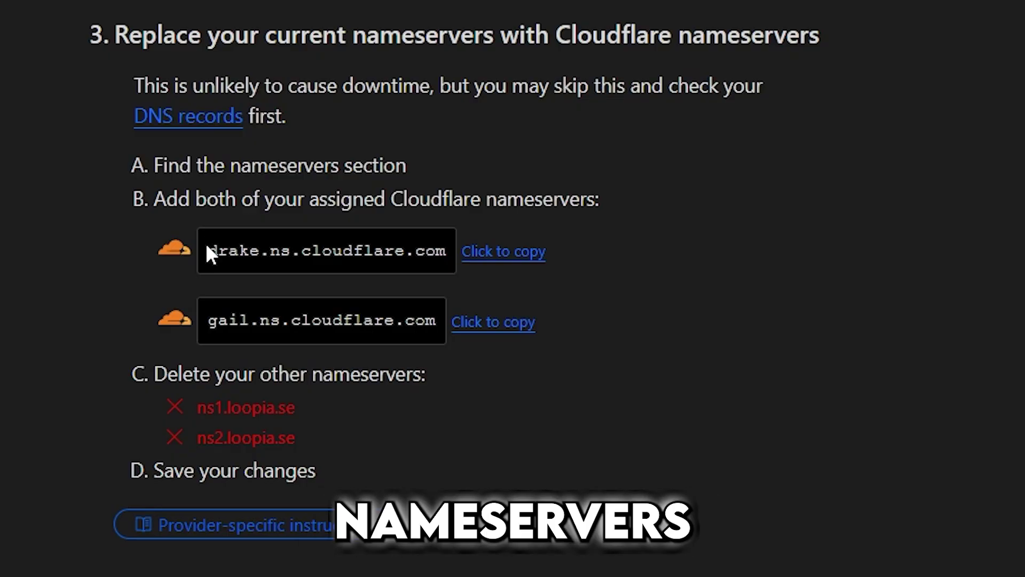
{"action": "left_click_drag", "start_coordinate": [209, 251], "coordinate": [443, 252]}
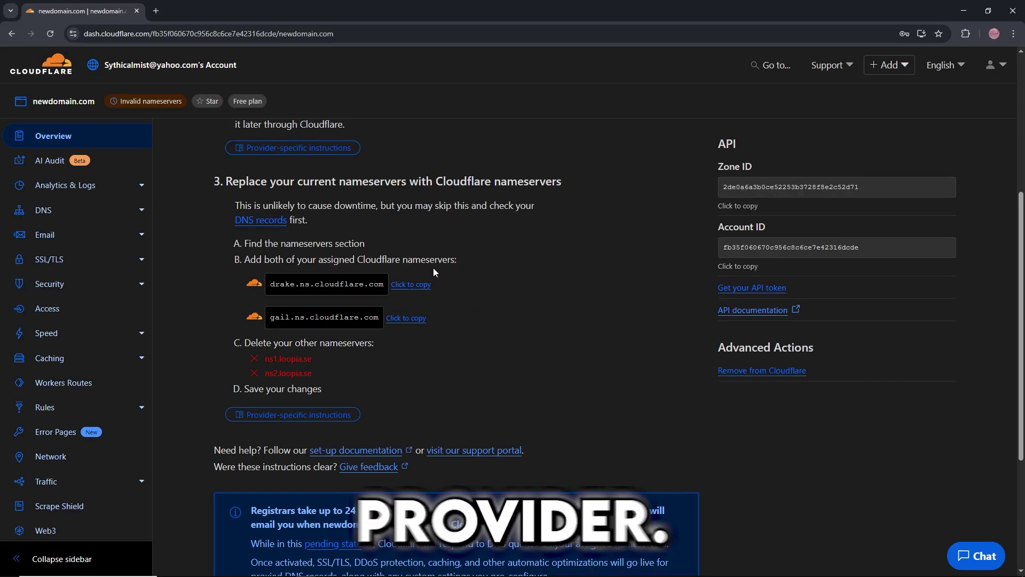
{"action": "left_click", "coordinate": [41, 64]}
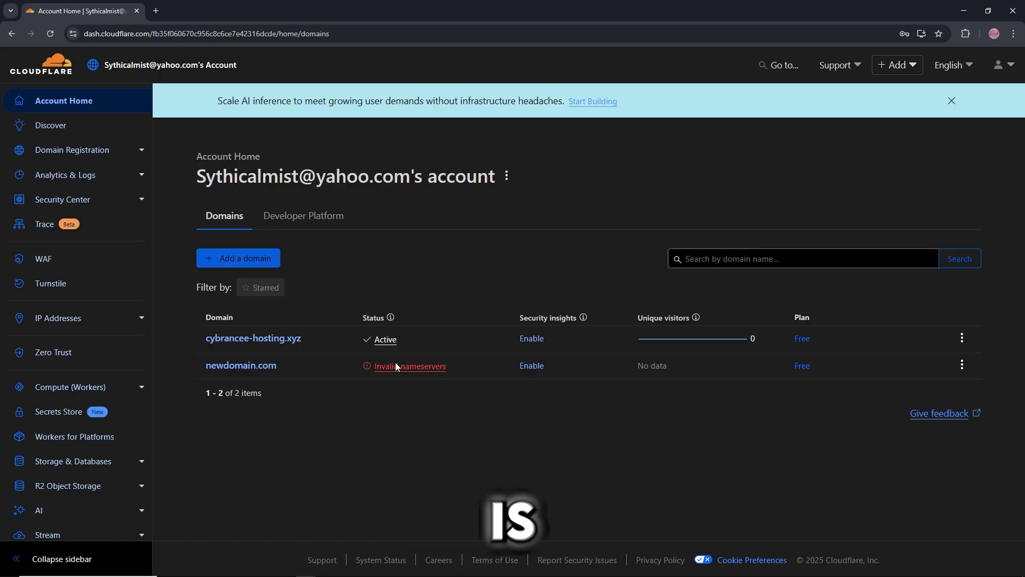
Open the DNS Records page for cybrancee-hosting.xyz.
{"action": "left_click", "coordinate": [284, 340]}
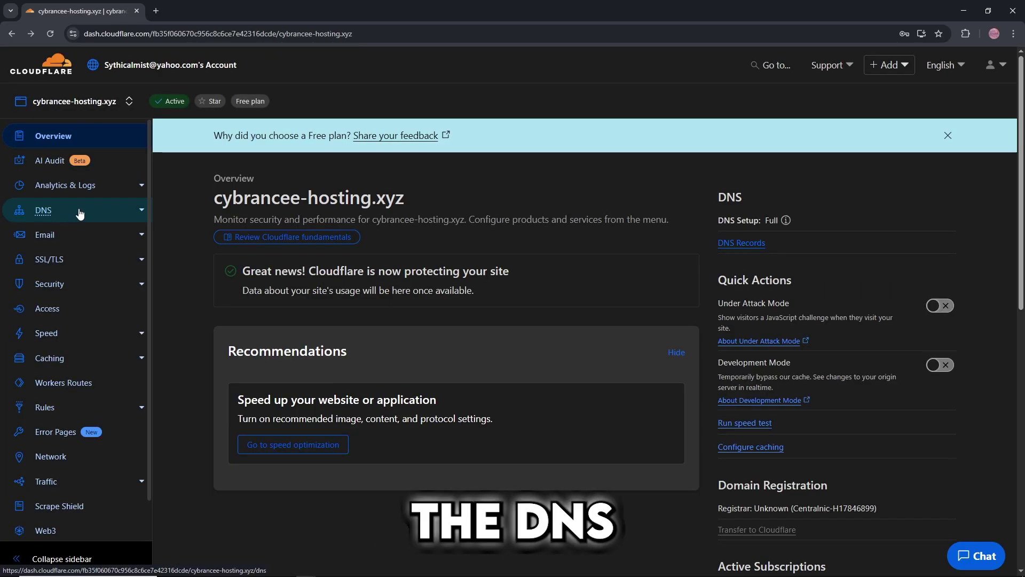
{"action": "left_click", "coordinate": [70, 217]}
{"action": "scroll", "coordinate": [421, 163], "scroll_direction": "down", "scroll_amount": 4}
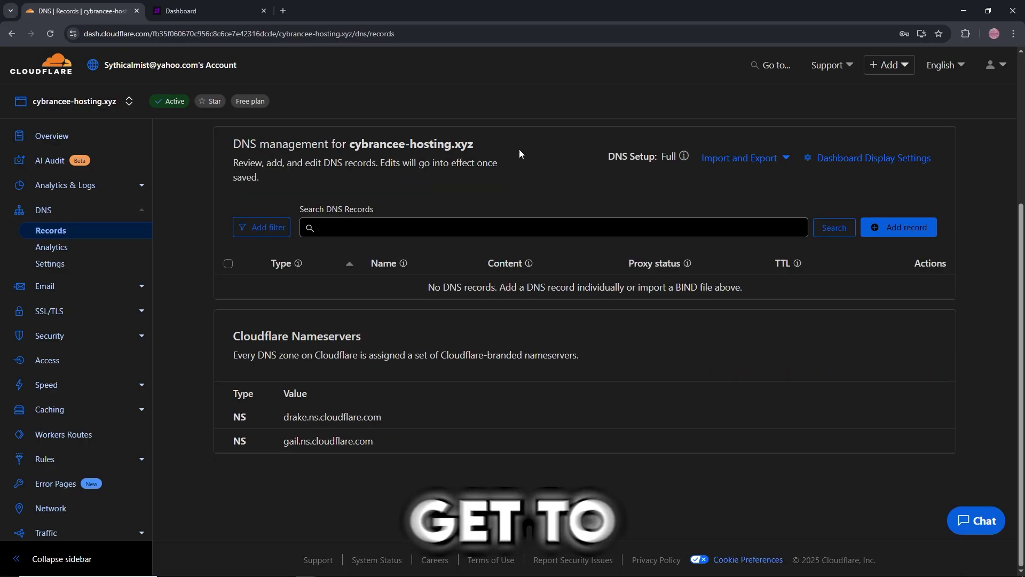
{"action": "scroll", "coordinate": [569, 181], "scroll_direction": "up", "scroll_amount": 2}
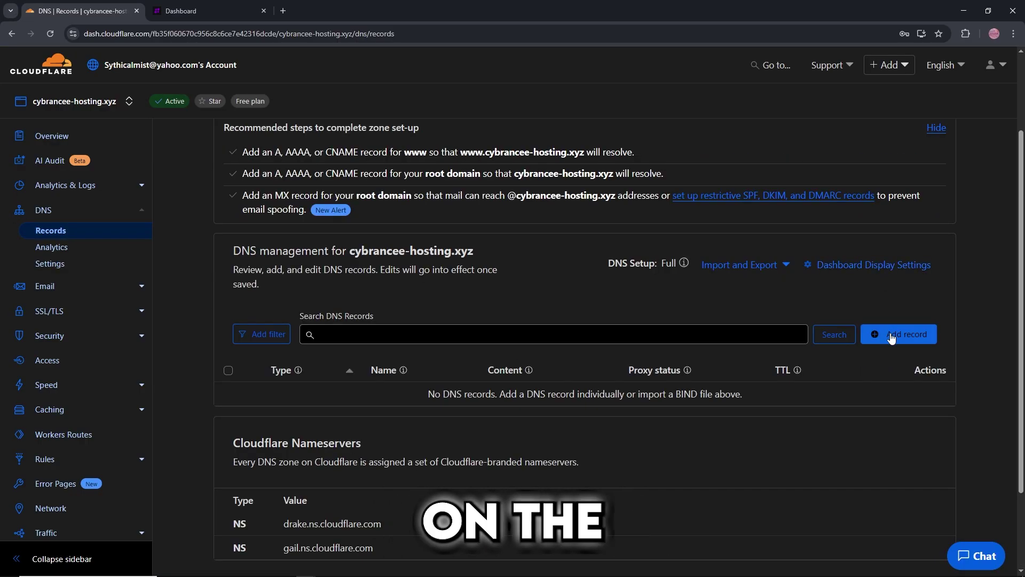
Start a new A record with name @, ready for its IPv4 address.
{"action": "left_click", "coordinate": [892, 336]}
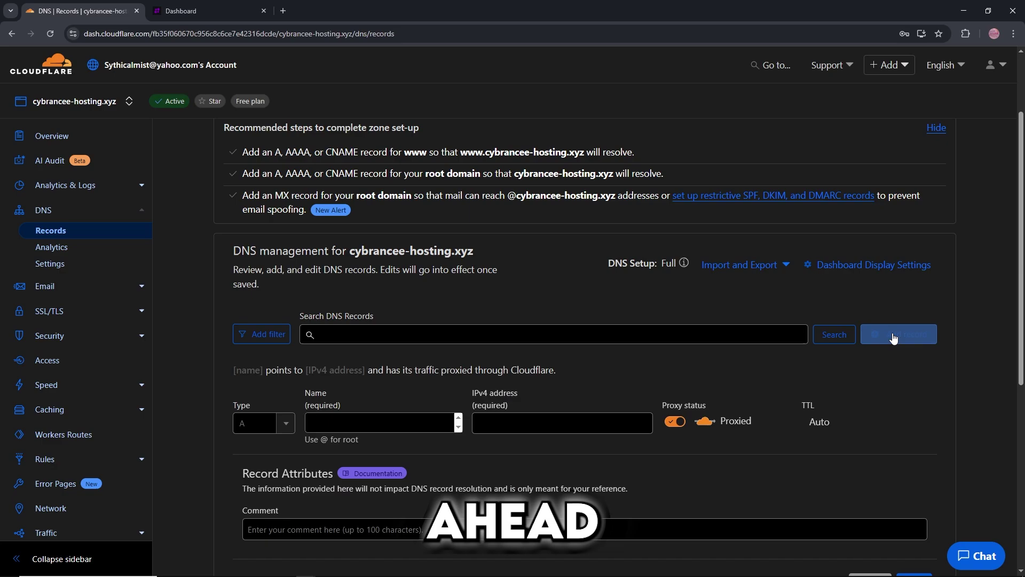
{"action": "scroll", "coordinate": [893, 336], "scroll_direction": "down", "scroll_amount": 3}
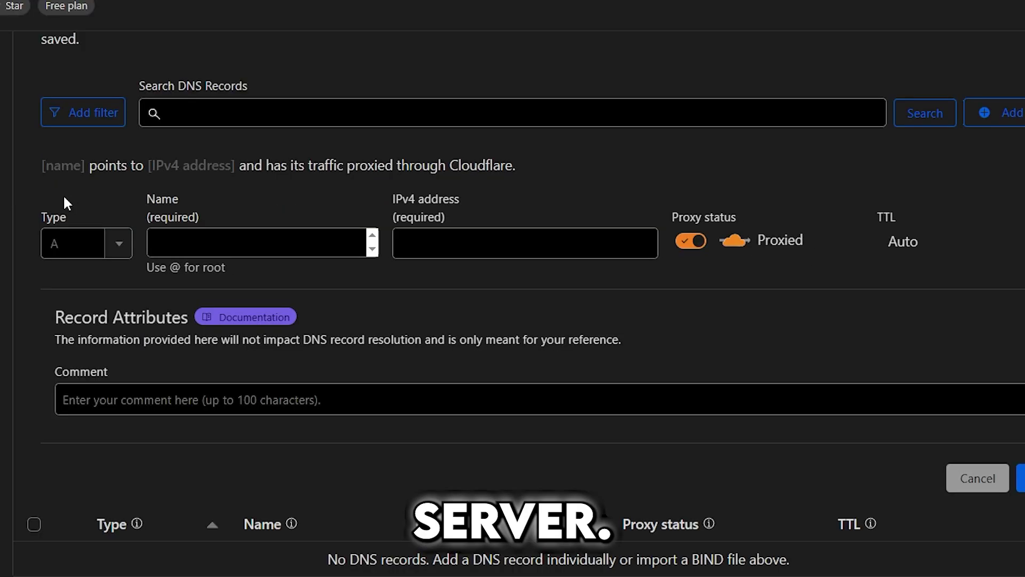
{"action": "left_click", "coordinate": [68, 239]}
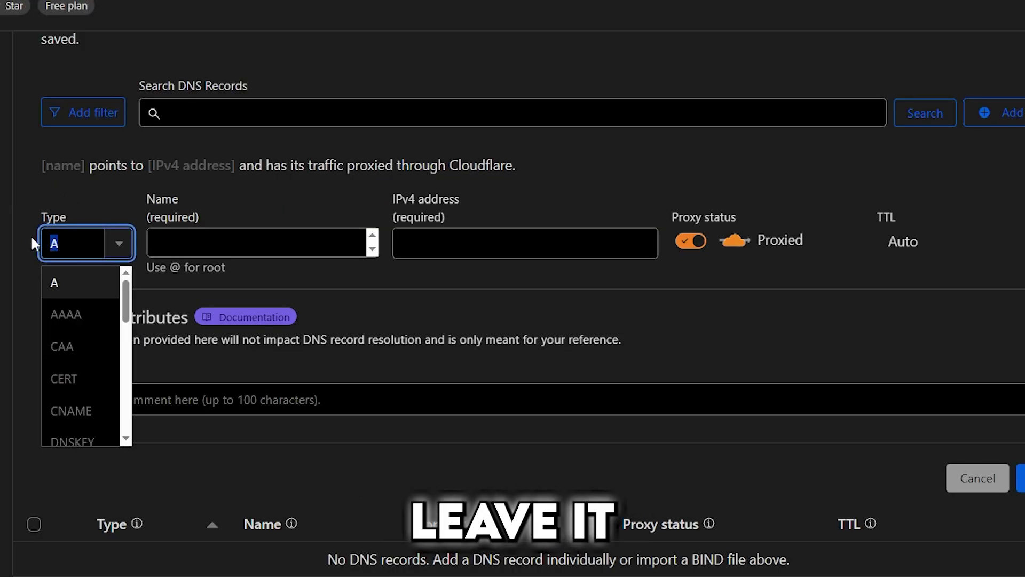
{"action": "left_click", "coordinate": [167, 219]}
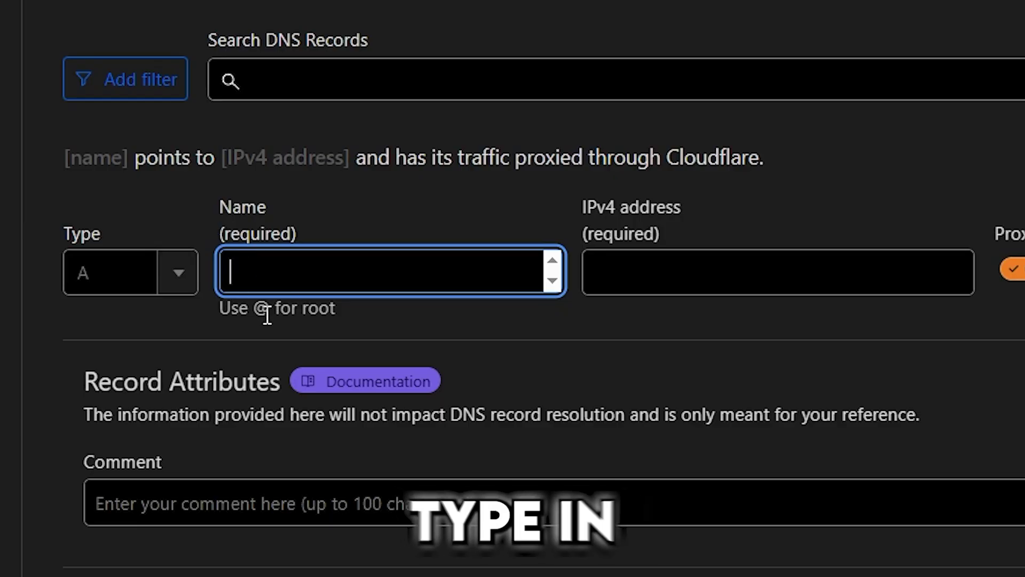
{"action": "type", "text": "@"}
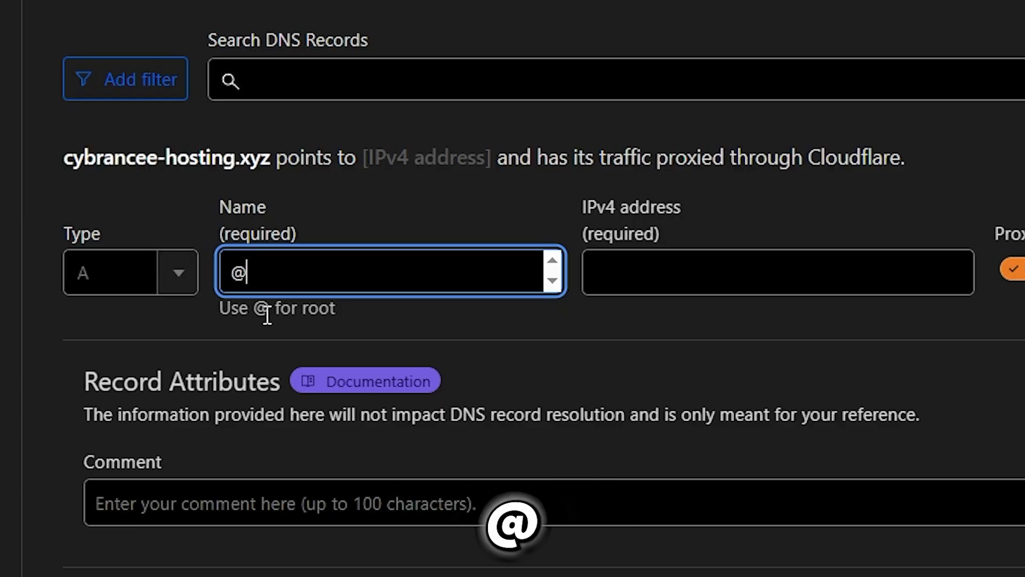
{"action": "left_click", "coordinate": [599, 223]}
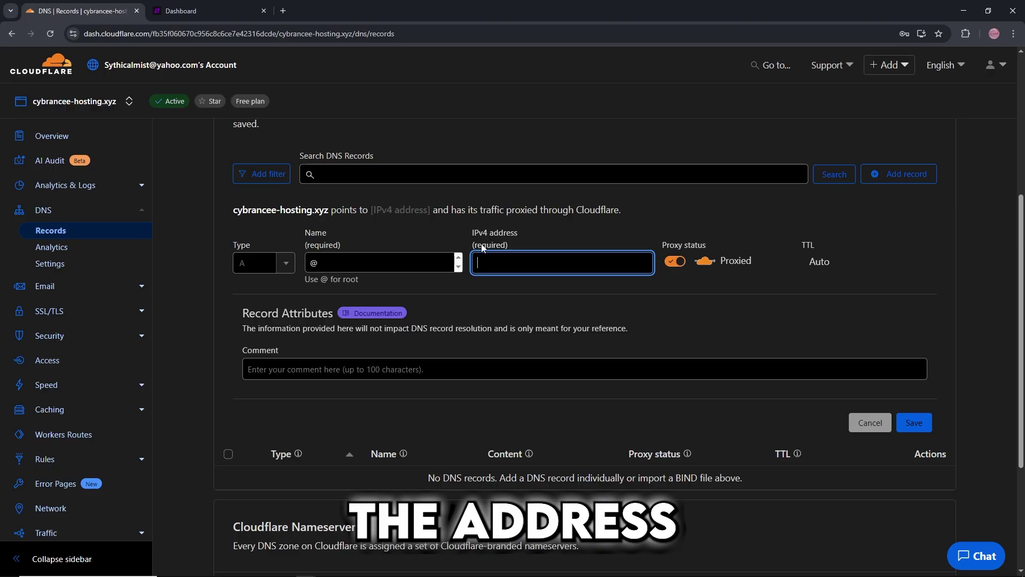
Copy the Minecraft server's IP 65.21.83.212 from its Cybrancee Panel dashboard.
{"action": "left_click", "coordinate": [236, 10]}
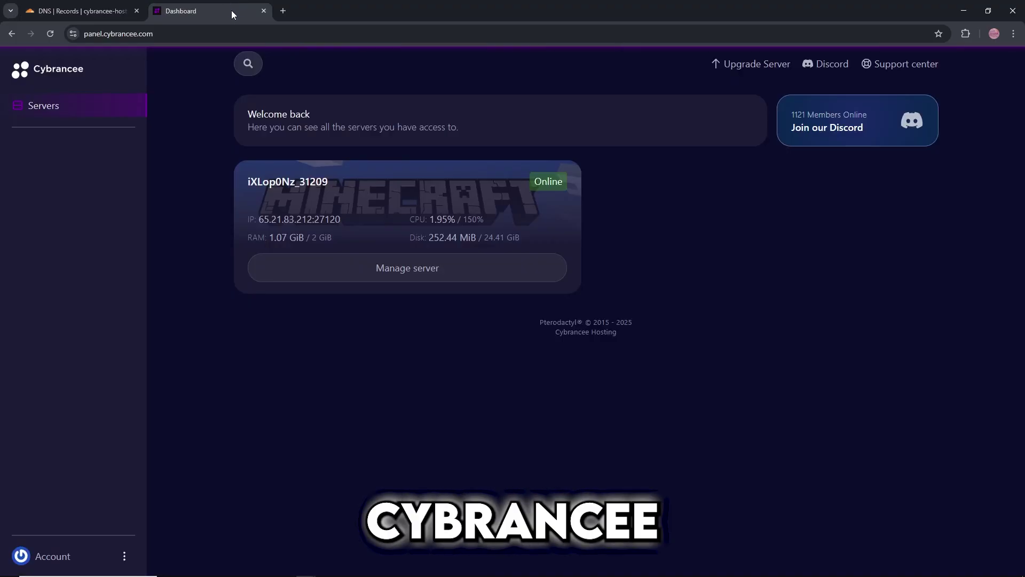
{"action": "left_click", "coordinate": [414, 272]}
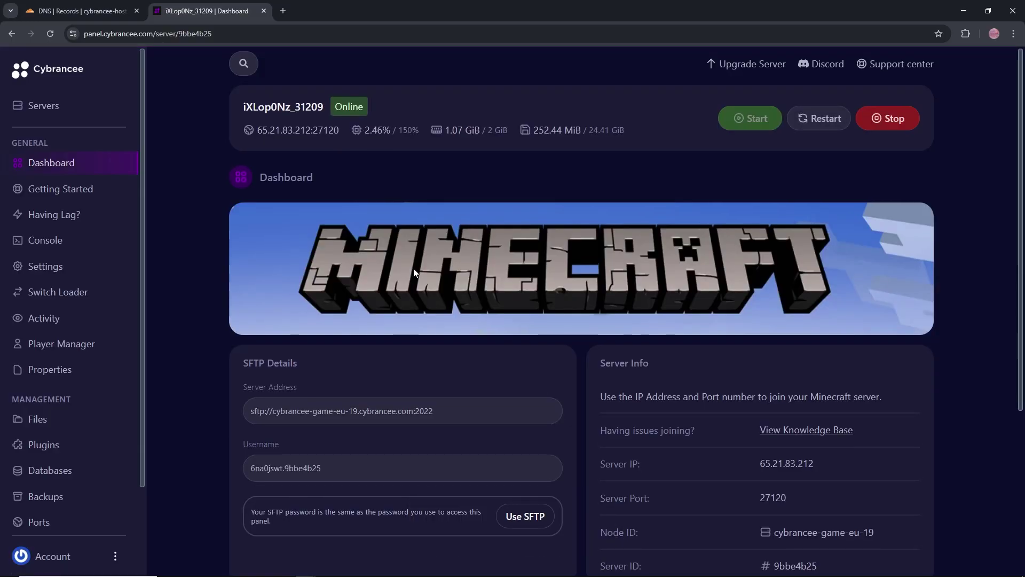
{"action": "scroll", "coordinate": [415, 272], "scroll_direction": "down", "scroll_amount": 3}
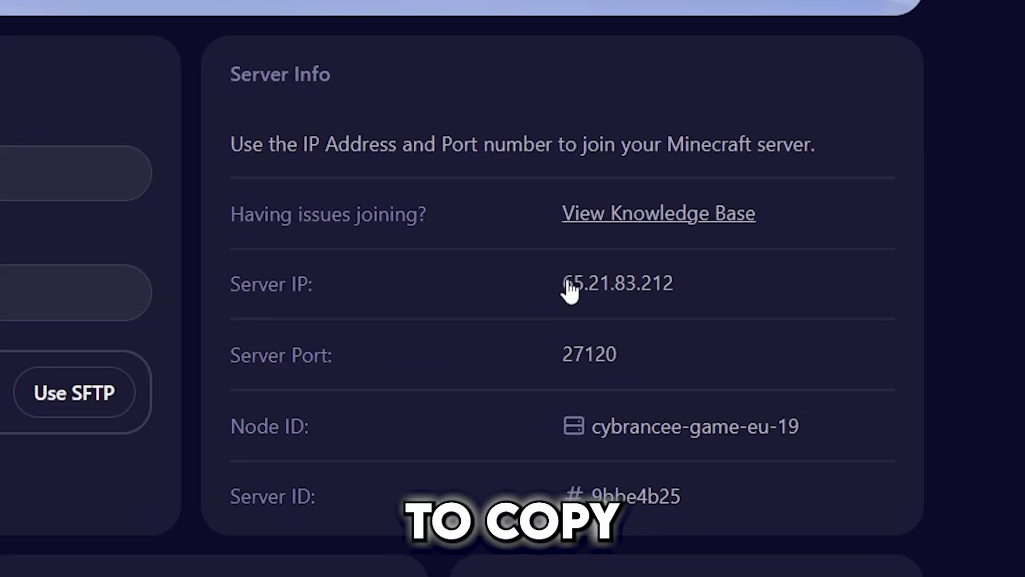
{"action": "left_click_drag", "start_coordinate": [567, 285], "coordinate": [658, 298]}
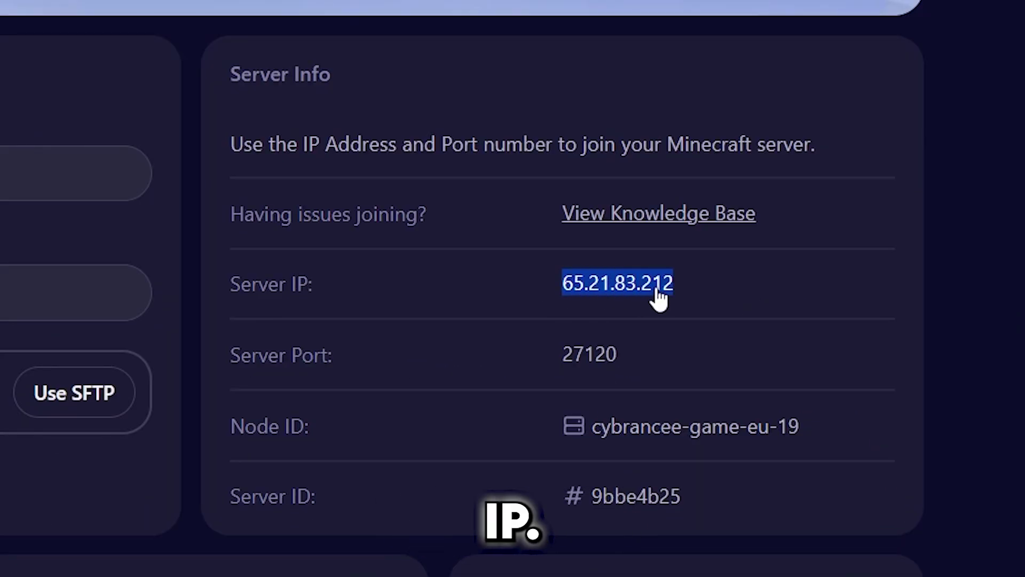
{"action": "right_click", "coordinate": [683, 303]}
{"action": "left_click", "coordinate": [710, 317]}
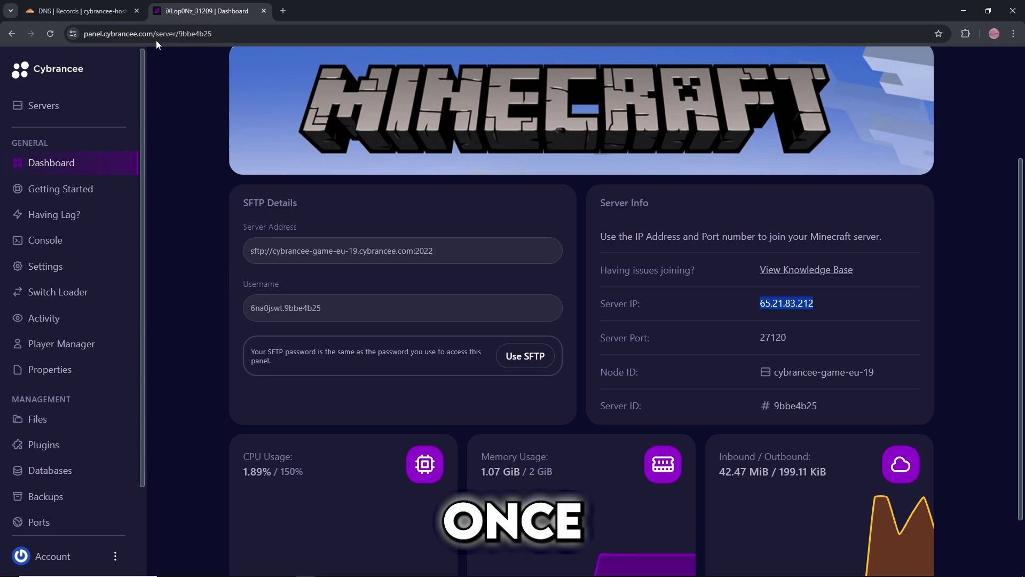
Set the A record's IPv4 to 65.21.83.212, make it DNS only, and save it.
{"action": "left_click", "coordinate": [102, 11]}
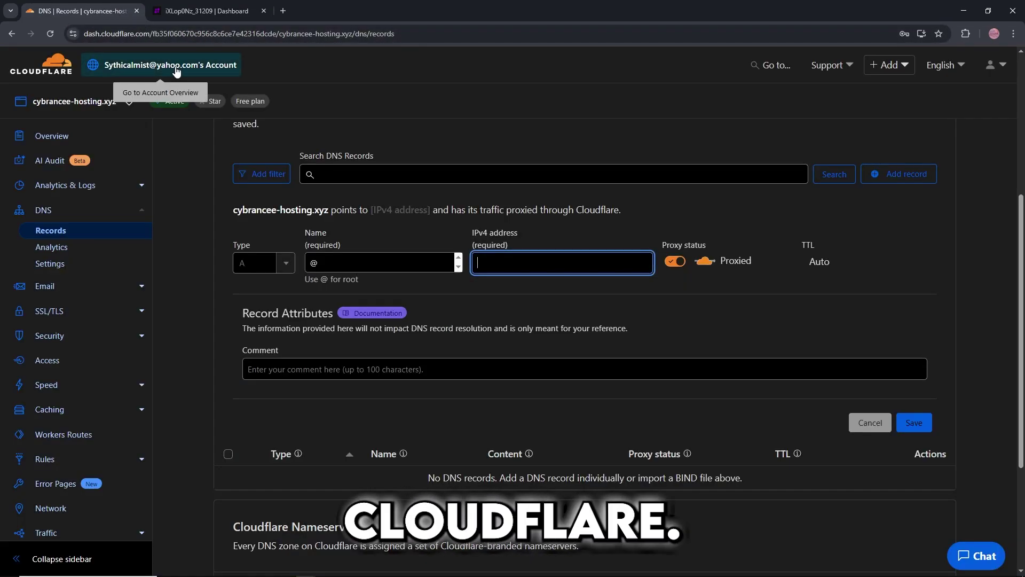
{"action": "right_click", "coordinate": [511, 258]}
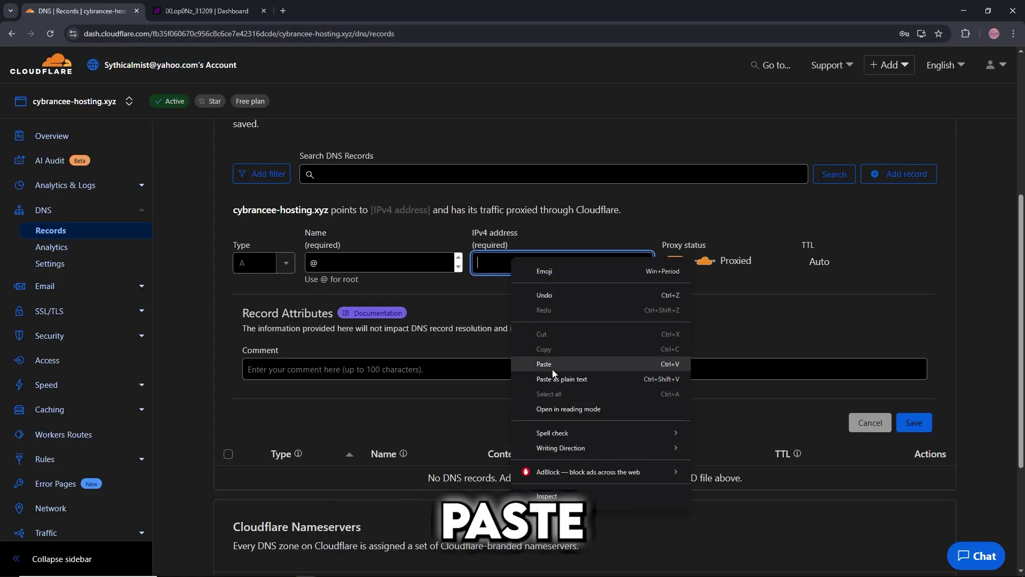
{"action": "left_click", "coordinate": [614, 362]}
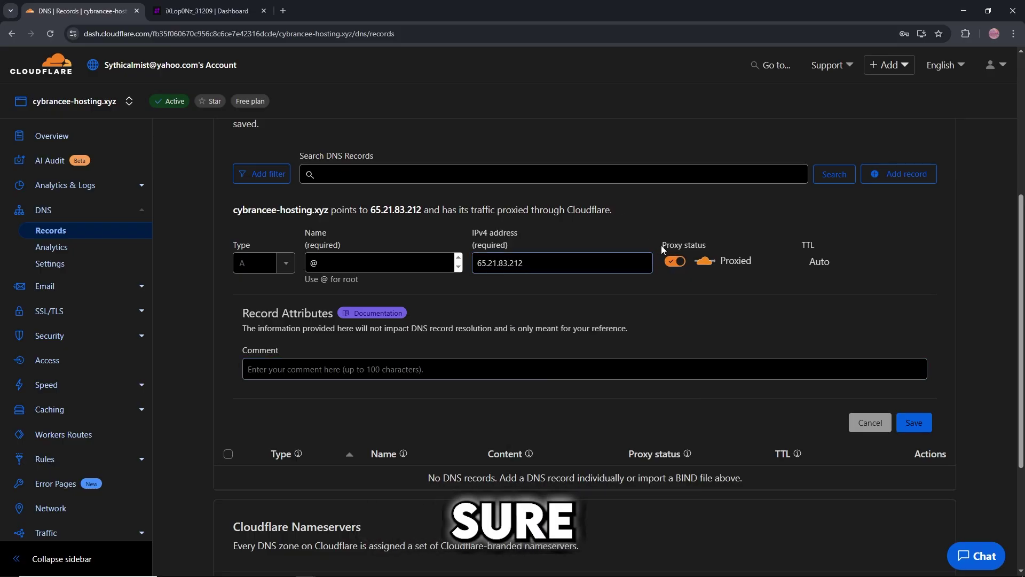
{"action": "left_click", "coordinate": [675, 261]}
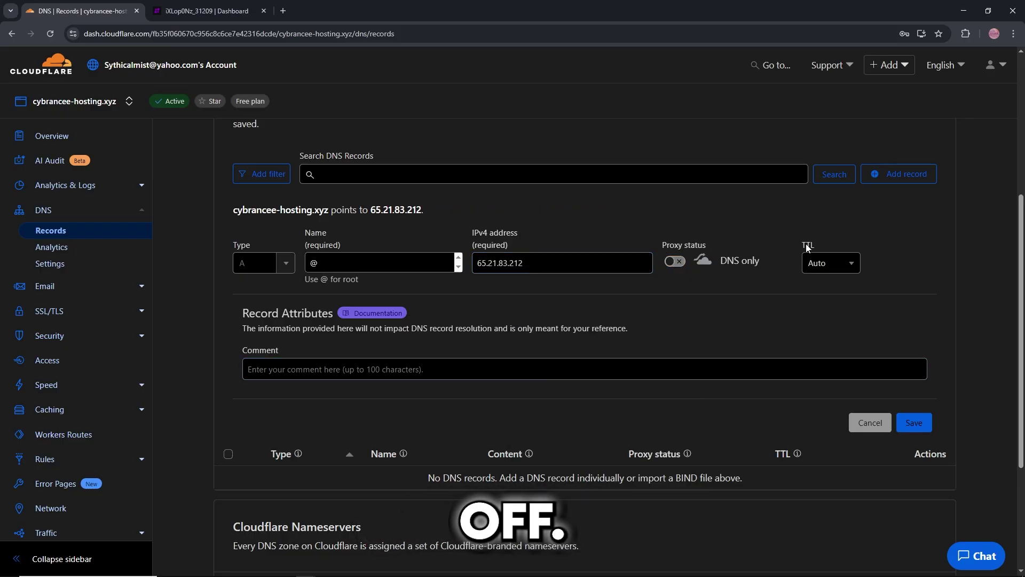
{"action": "double_click", "coordinate": [807, 247]}
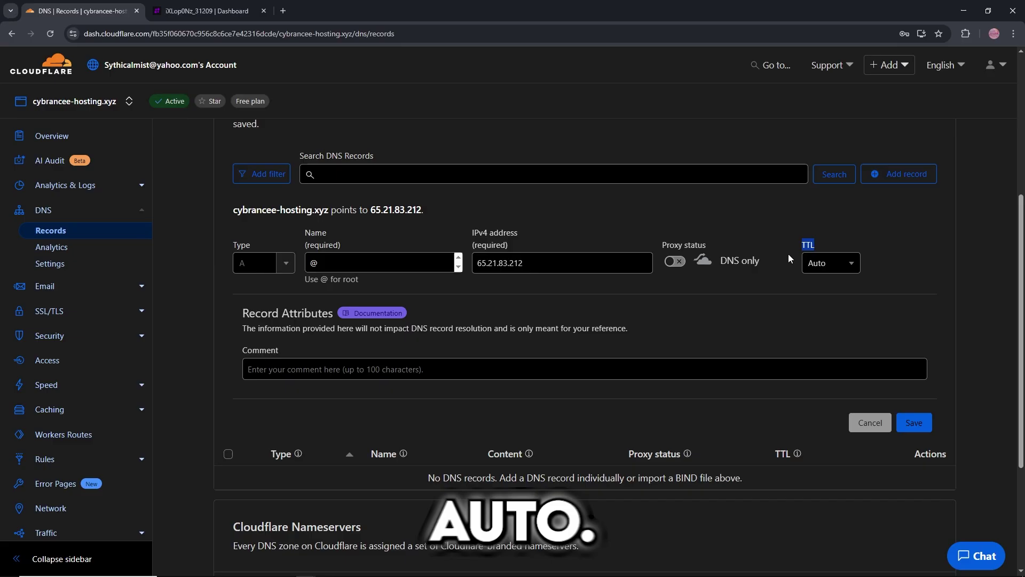
{"action": "left_click", "coordinate": [794, 334]}
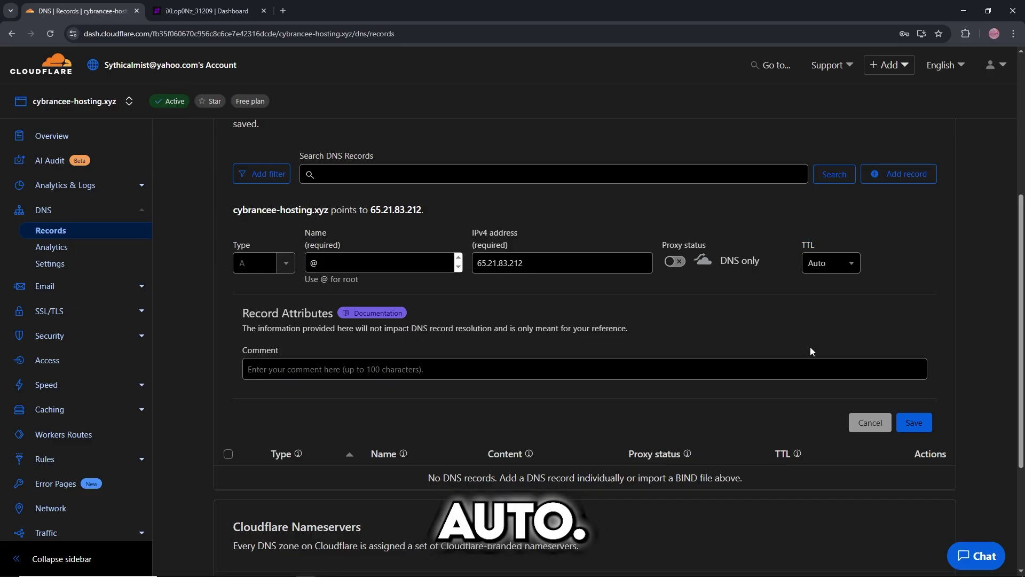
{"action": "left_click", "coordinate": [919, 426]}
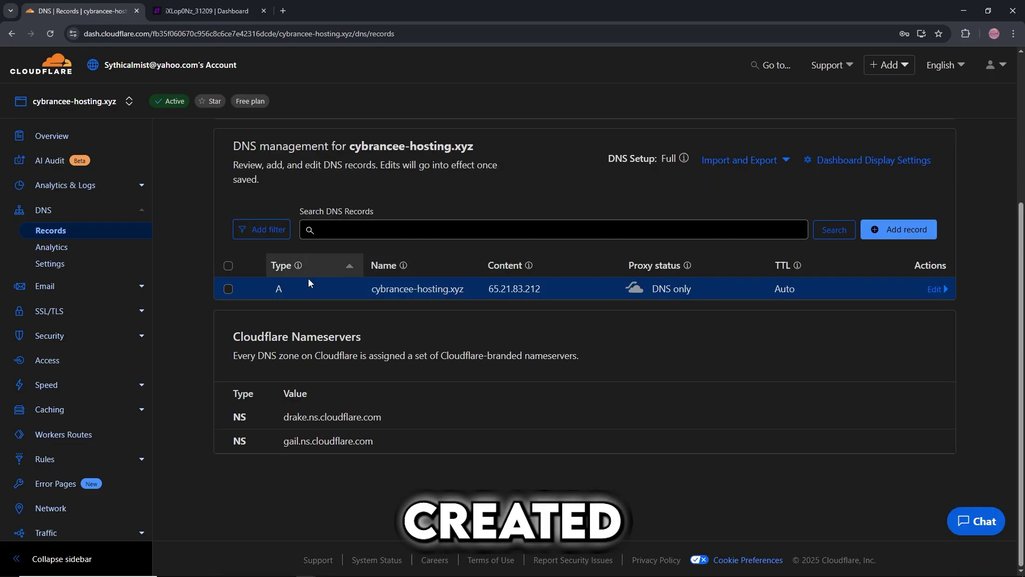
Start an SRV record named _minecraft._tcp with priority 0 and weight 5.
{"action": "left_click", "coordinate": [902, 235]}
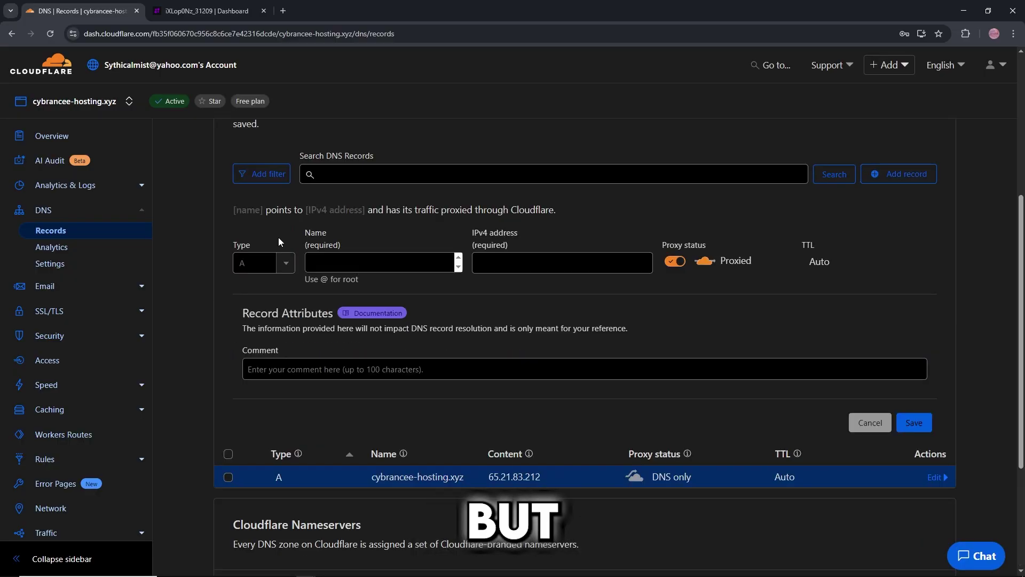
{"action": "left_click", "coordinate": [286, 264]}
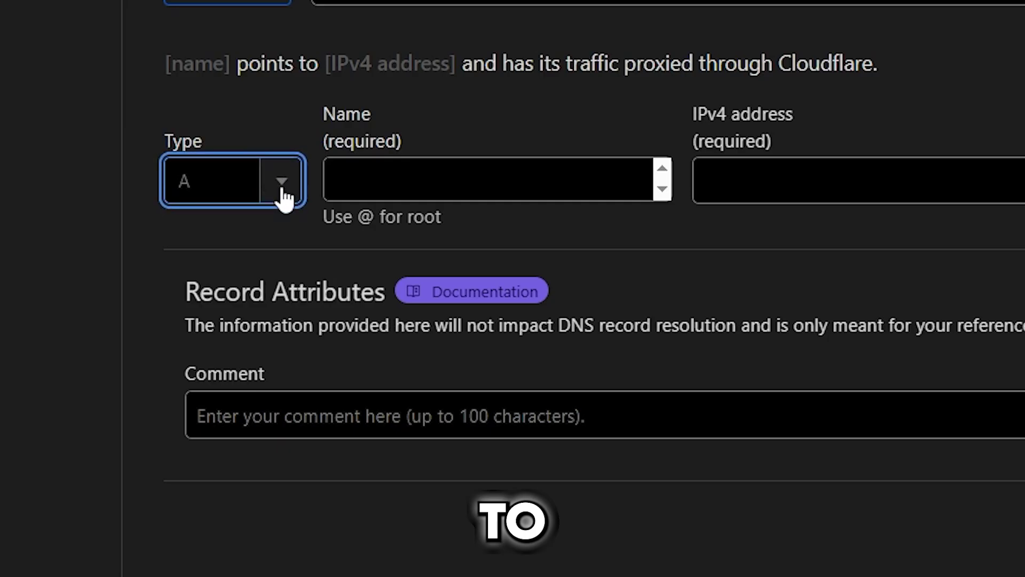
{"action": "left_click", "coordinate": [289, 194]}
{"action": "left_click_drag", "start_coordinate": [294, 242], "coordinate": [291, 379]}
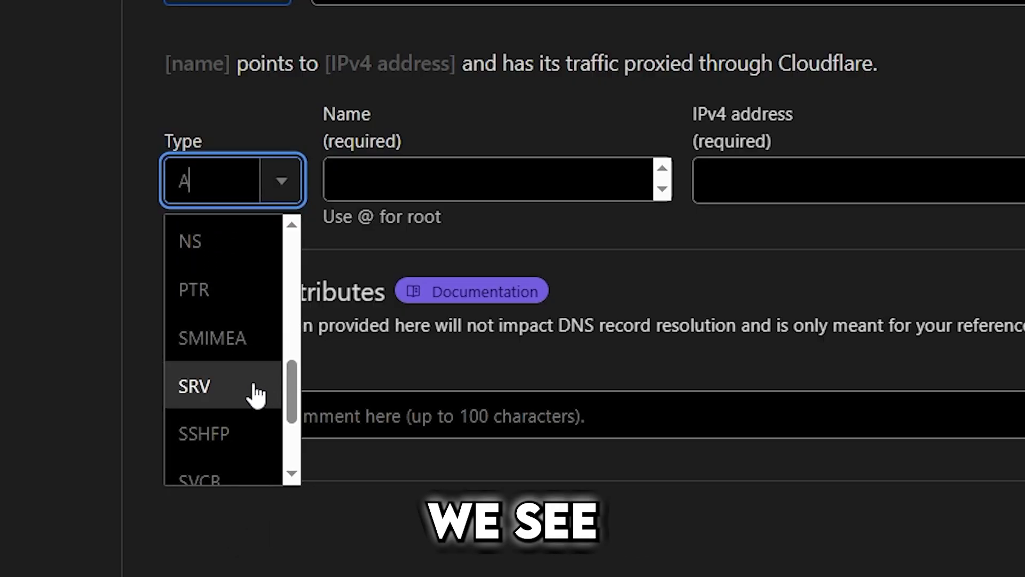
{"action": "left_click", "coordinate": [224, 385]}
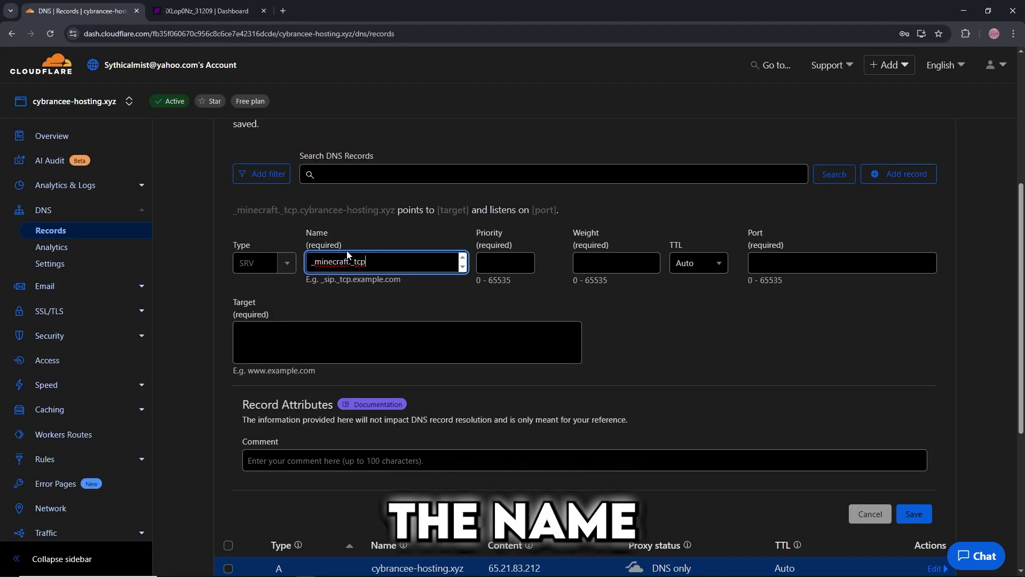
{"action": "left_click_drag", "start_coordinate": [386, 261], "coordinate": [305, 268]}
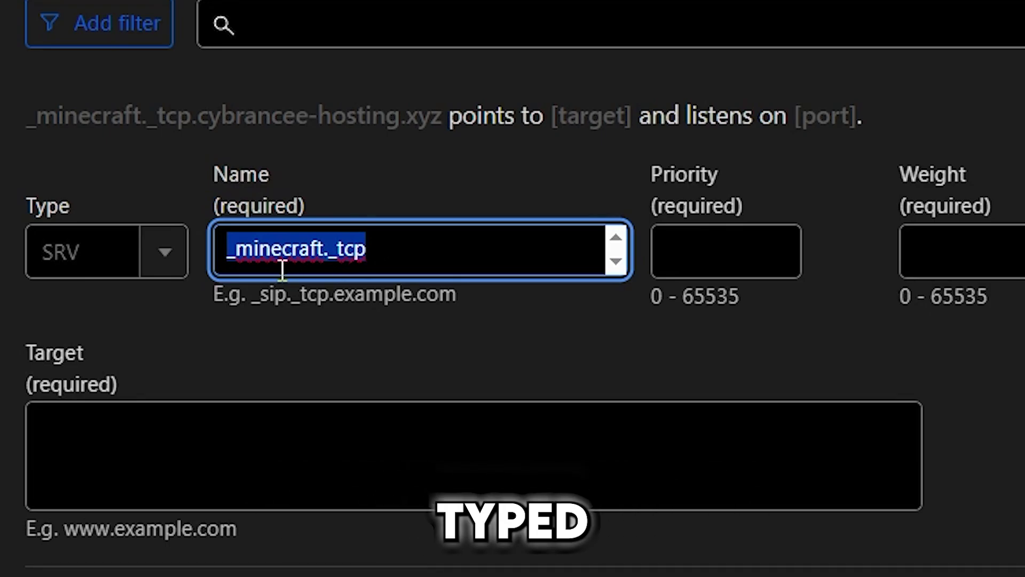
{"action": "left_click", "coordinate": [731, 251]}
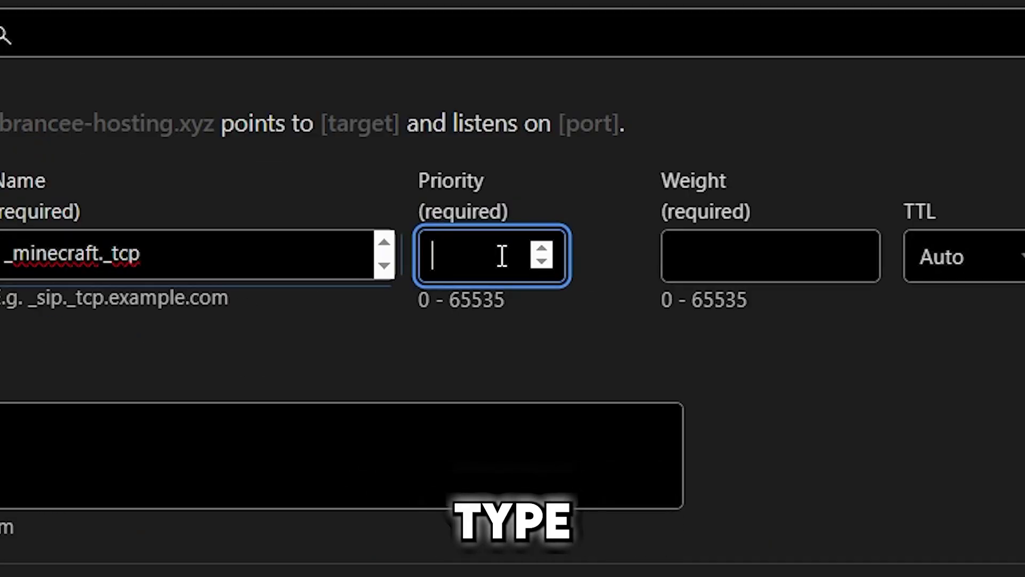
{"action": "type", "text": "0"}
{"action": "left_click", "coordinate": [575, 257]}
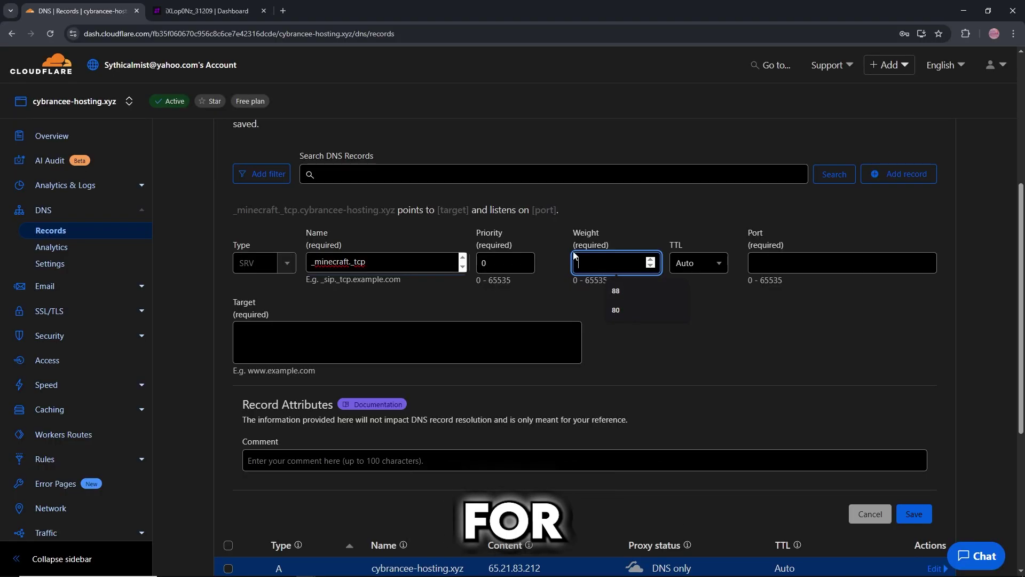
{"action": "type", "text": "5"}
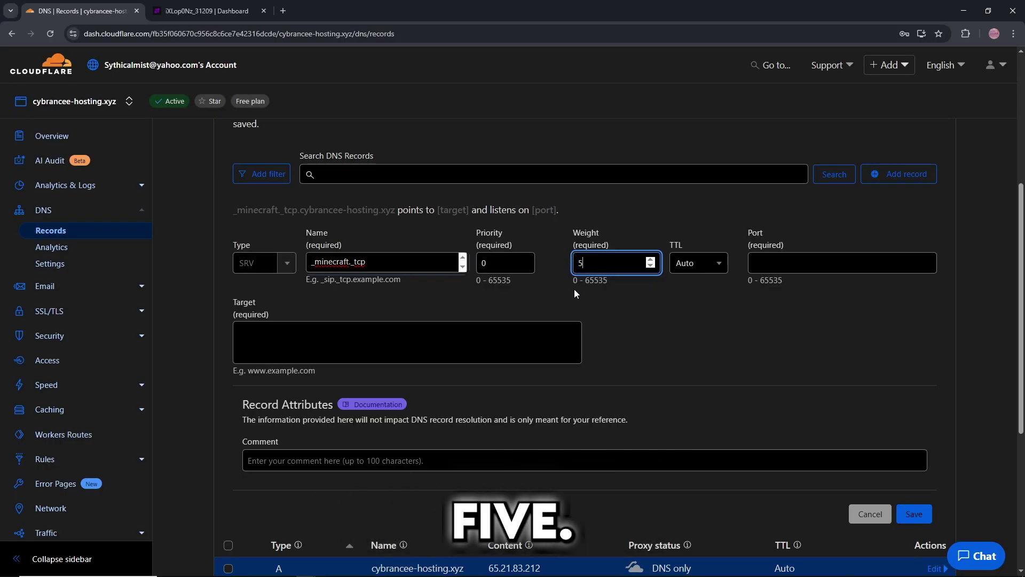
{"action": "key", "text": "Tab"}
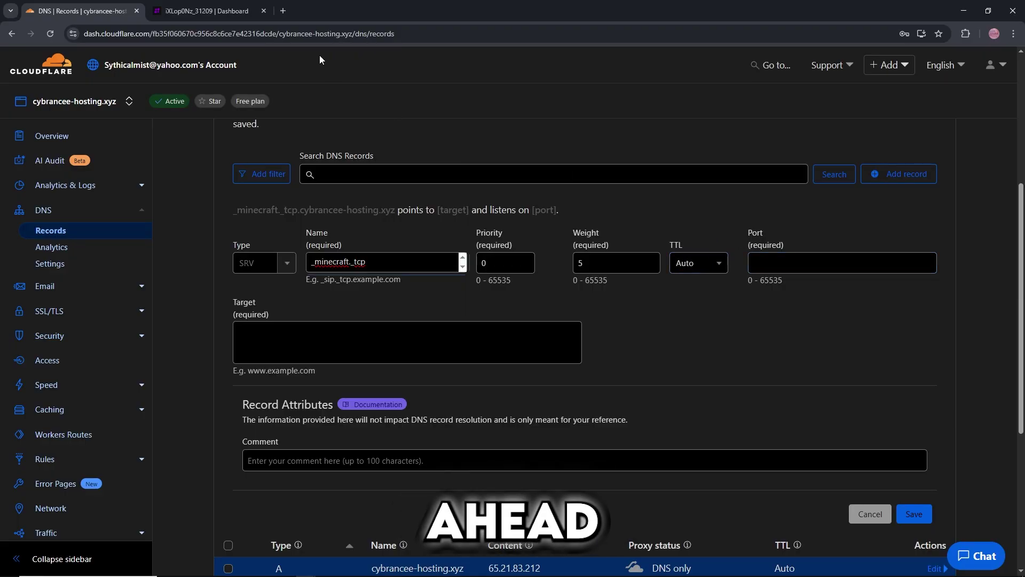
Copy the server port 27120 from the Cybrancee Panel.
{"action": "left_click", "coordinate": [208, 11]}
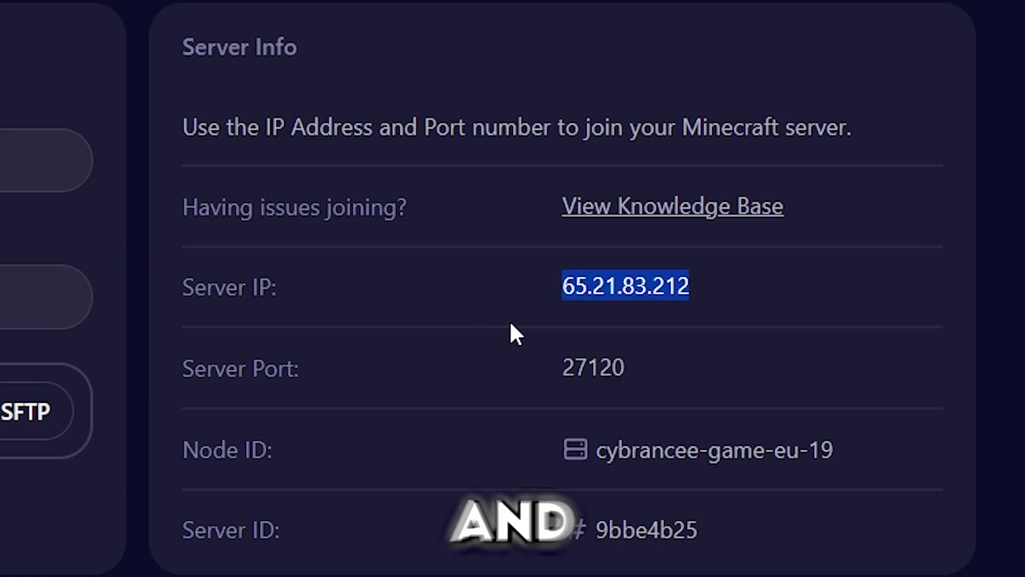
{"action": "left_click_drag", "start_coordinate": [628, 373], "coordinate": [579, 366]}
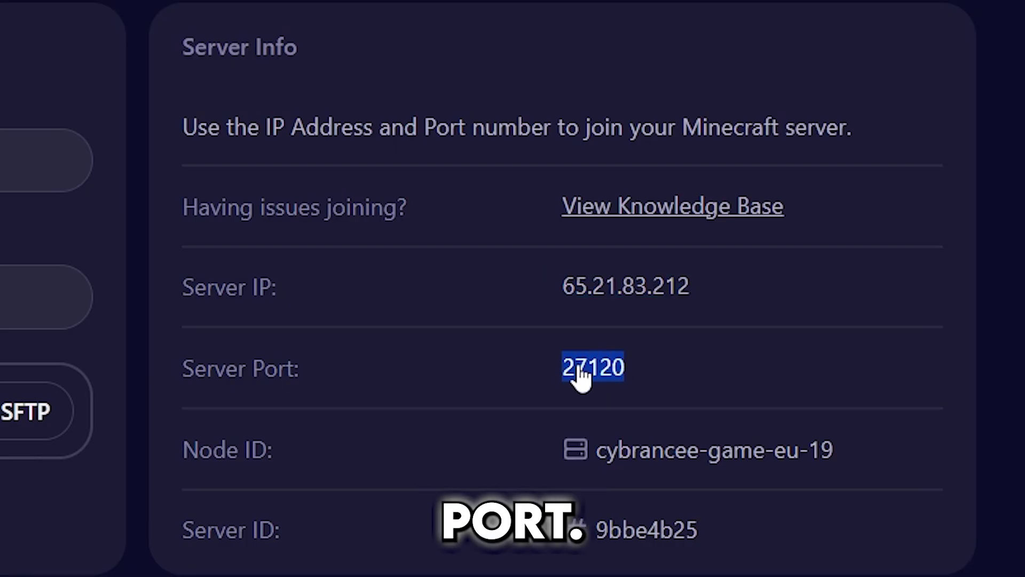
{"action": "right_click", "coordinate": [580, 373]}
{"action": "left_click", "coordinate": [618, 398]}
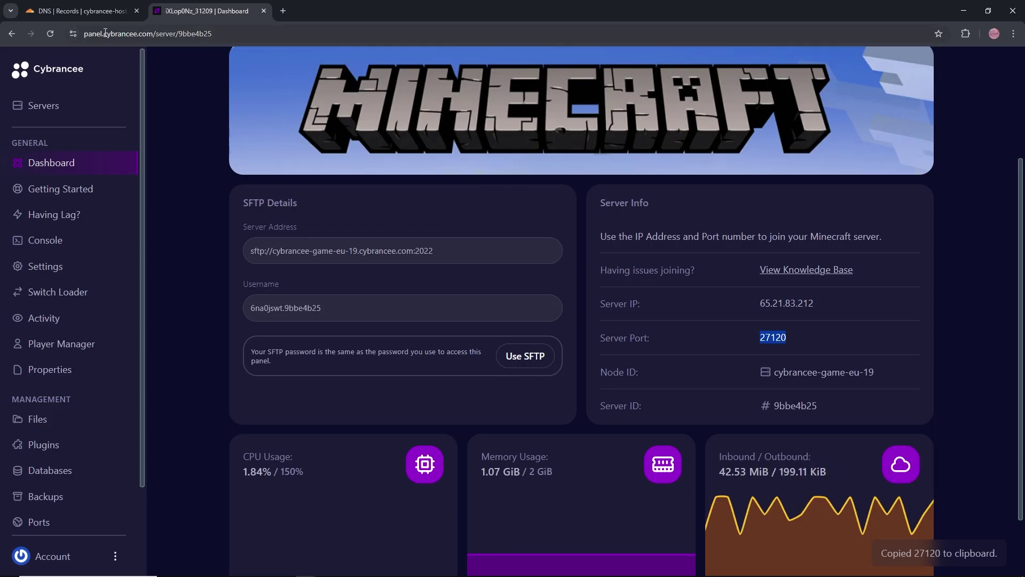
{"action": "left_click", "coordinate": [85, 11]}
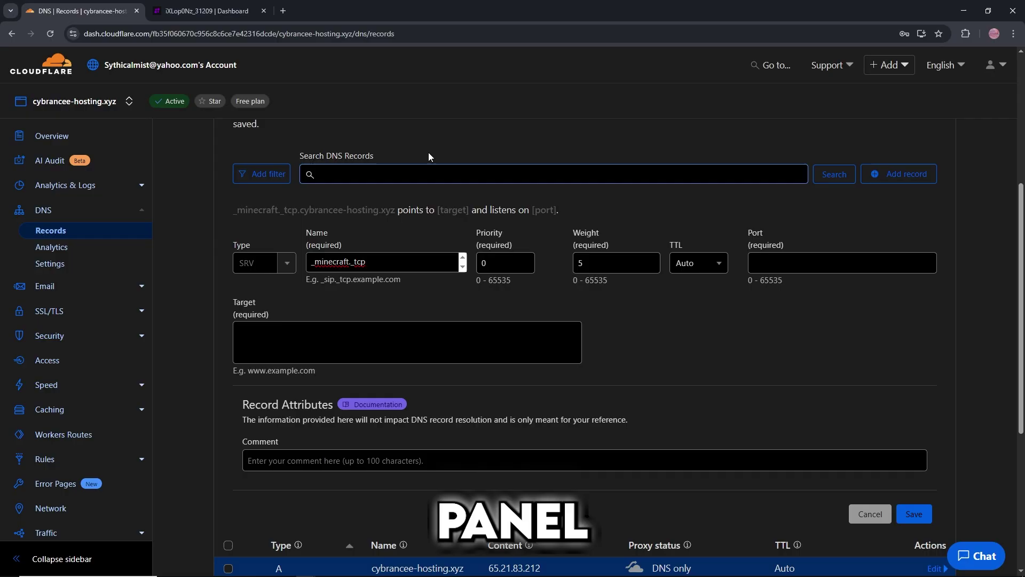
Give the SRV record port 27120 and target cybrancee-hosting.xyz, then save it.
{"action": "right_click", "coordinate": [794, 263]}
{"action": "left_click", "coordinate": [806, 343]}
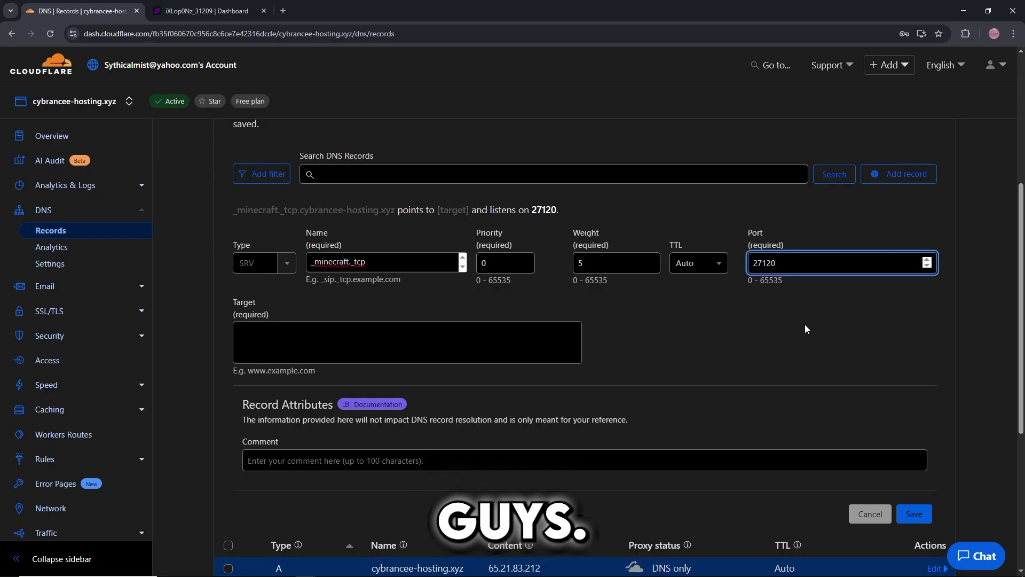
{"action": "left_click", "coordinate": [806, 329]}
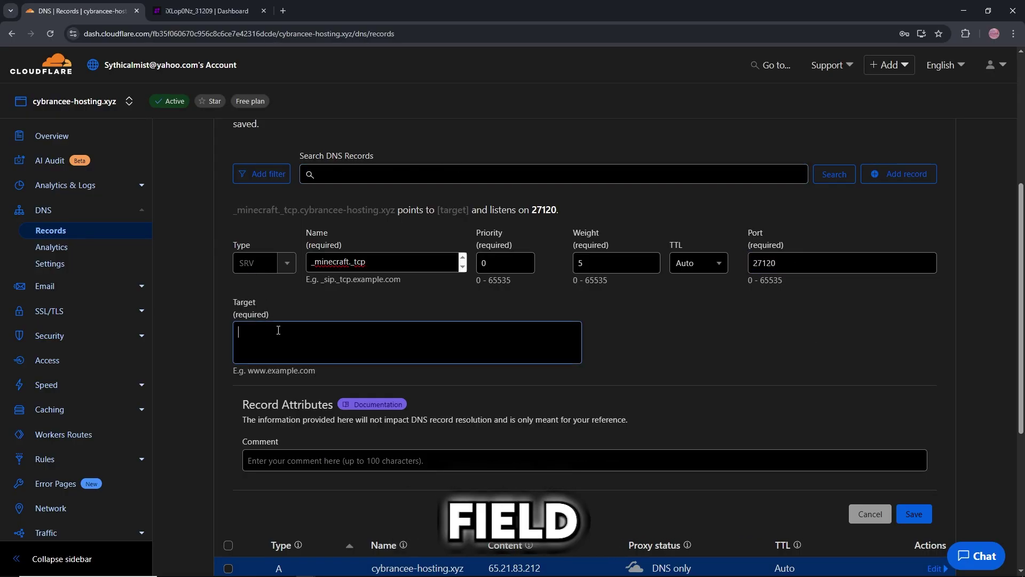
{"action": "key", "text": "ctrl+v"}
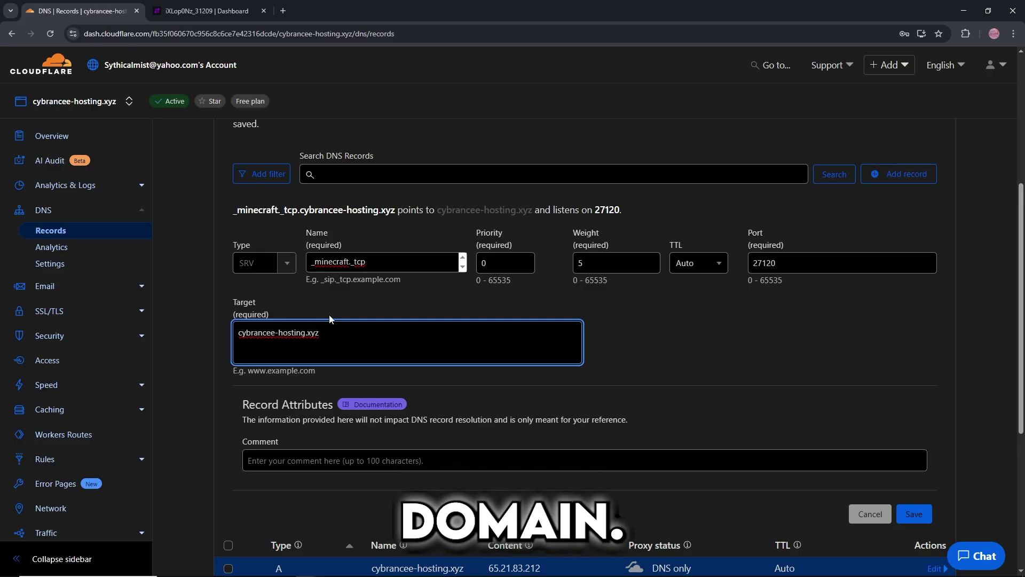
{"action": "left_click", "coordinate": [390, 293]}
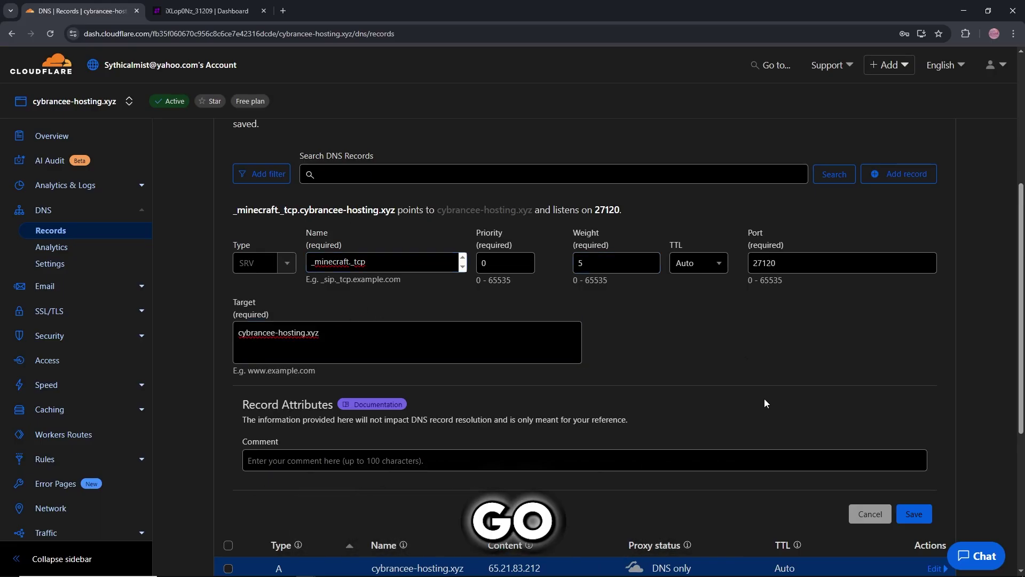
{"action": "scroll", "coordinate": [733, 407], "scroll_direction": "down", "scroll_amount": 1}
{"action": "left_click", "coordinate": [911, 458]}
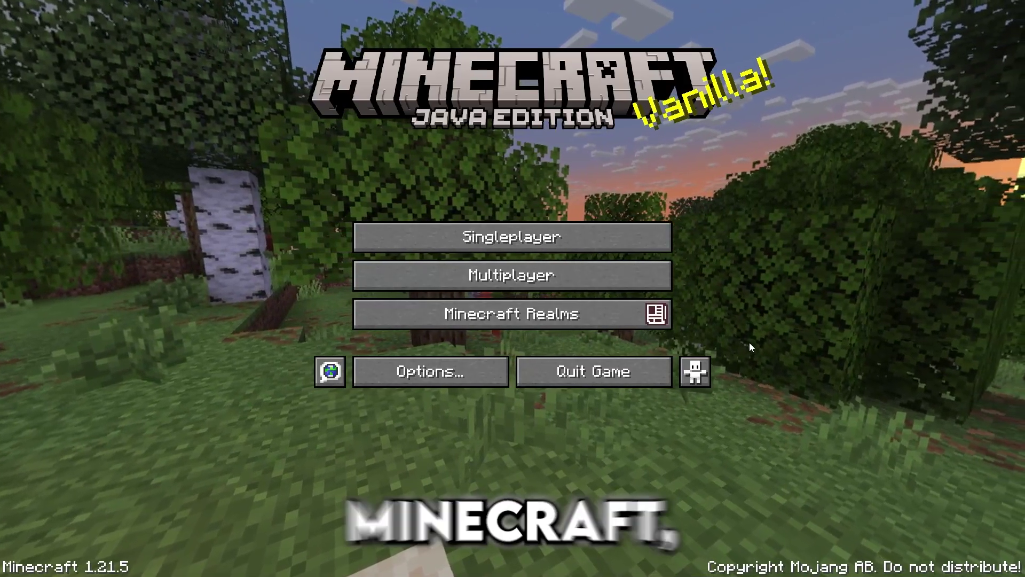
Add a multiplayer server with address cybrancee-hosting.xyz and try joining it.
{"action": "left_click", "coordinate": [603, 278]}
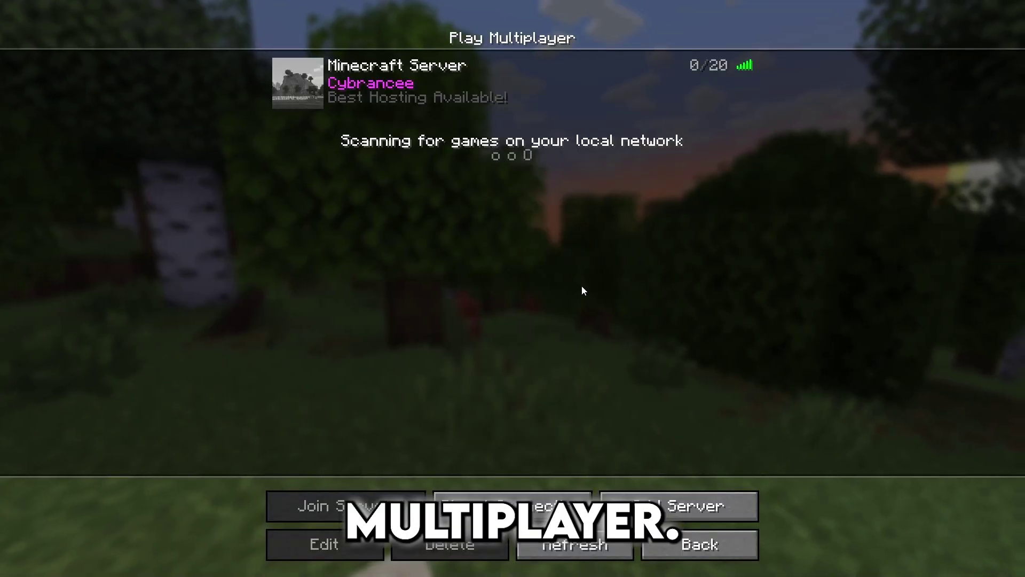
{"action": "left_click", "coordinate": [679, 504]}
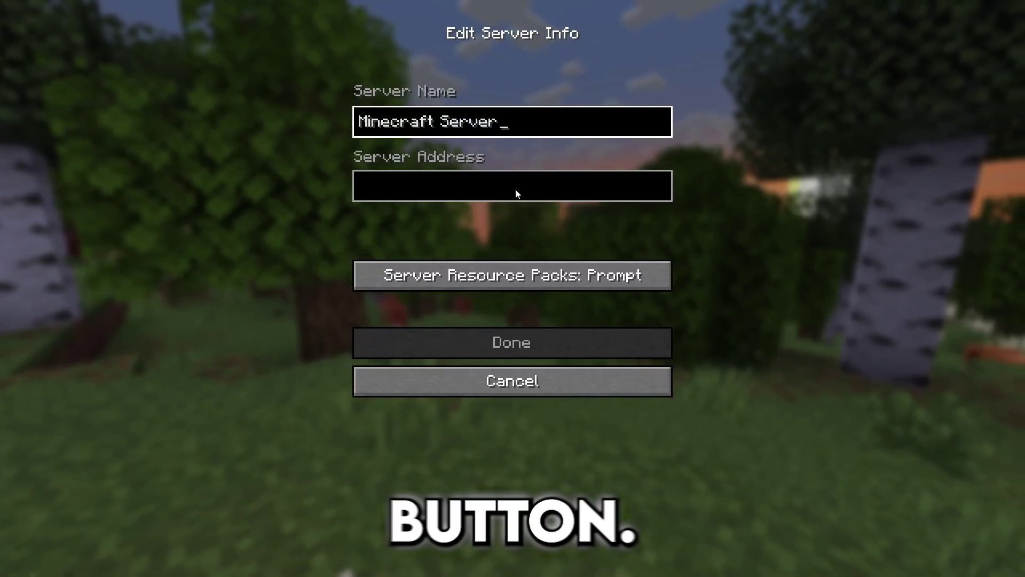
{"action": "left_click", "coordinate": [507, 183]}
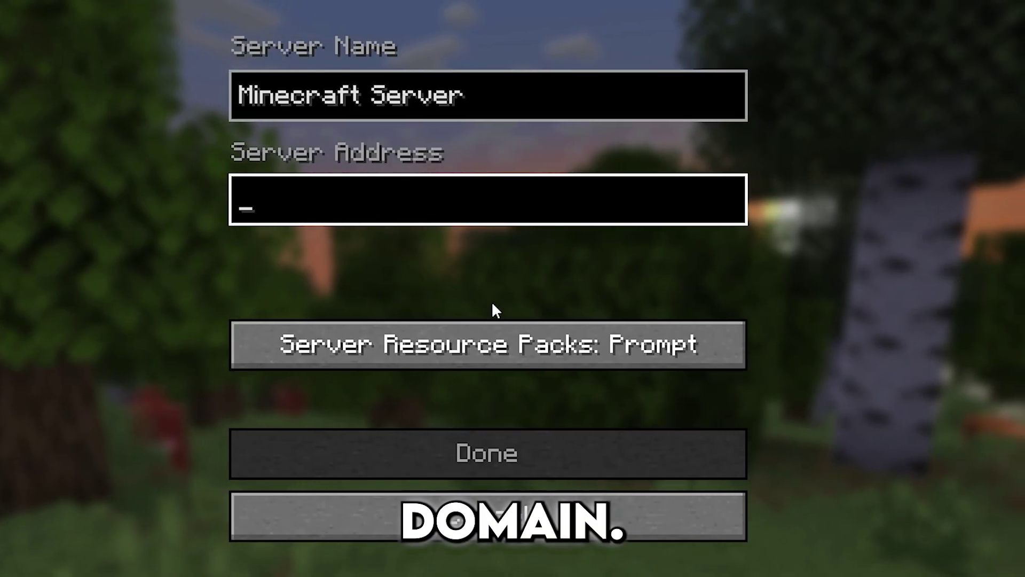
{"action": "key", "text": "ctrl+v"}
{"action": "left_click", "coordinate": [531, 458]}
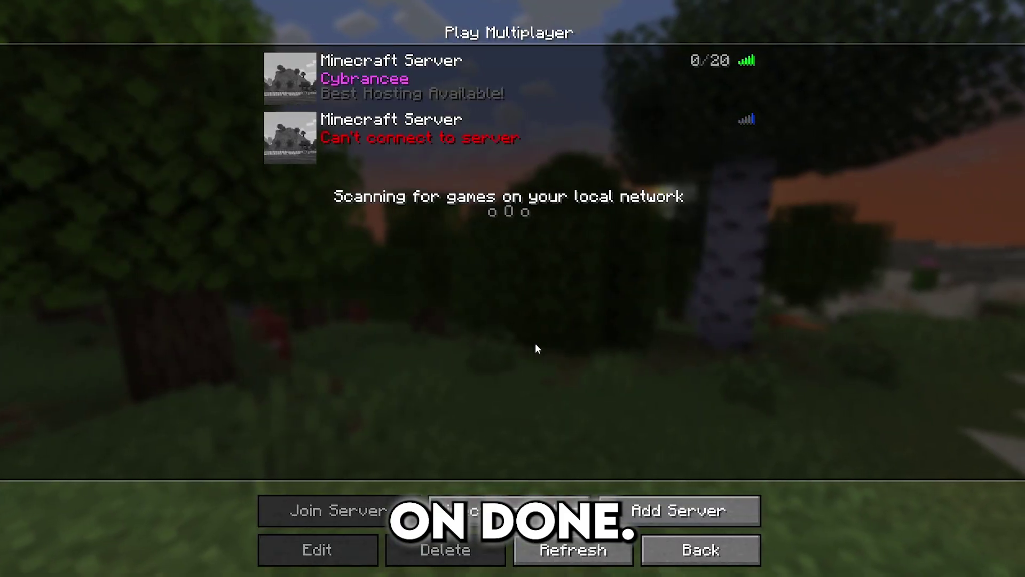
{"action": "left_click", "coordinate": [474, 155]}
{"action": "left_click", "coordinate": [474, 155]}
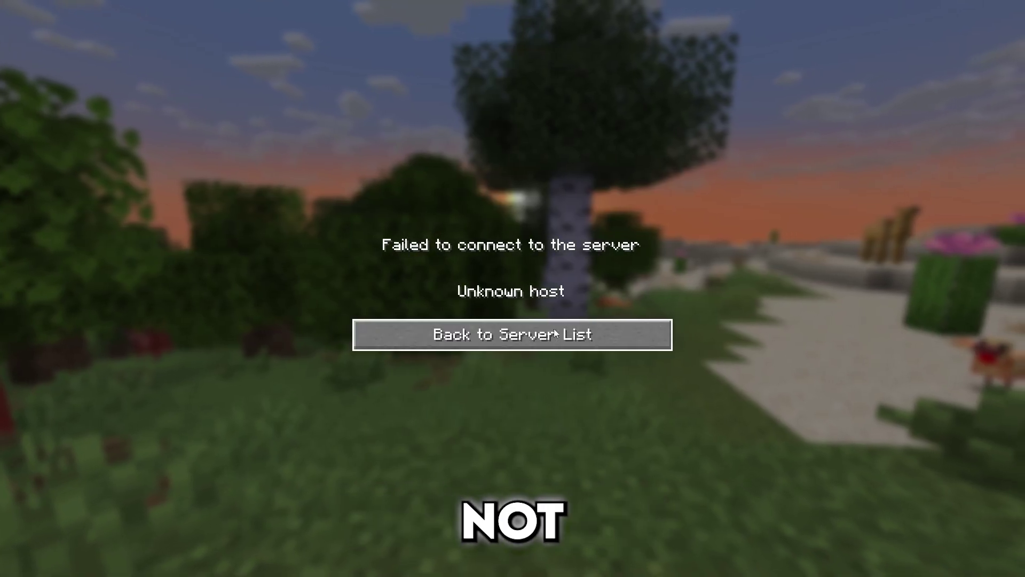
Go back to the server list so the new entry refreshes.
{"action": "left_click", "coordinate": [591, 338]}
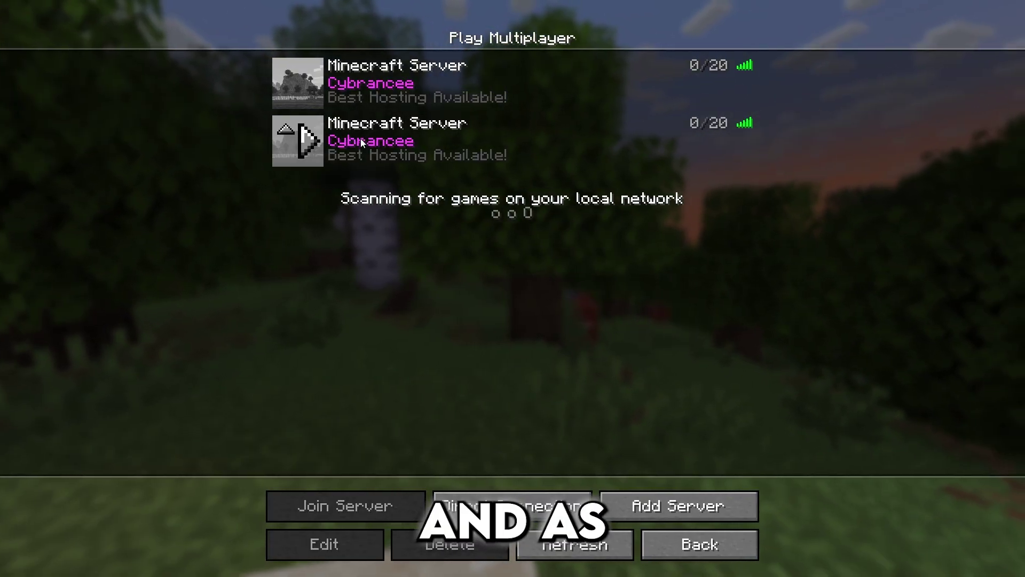
Confirm the second server's address is cybrancee-hosting.xyz, then join it.
{"action": "left_click", "coordinate": [360, 140]}
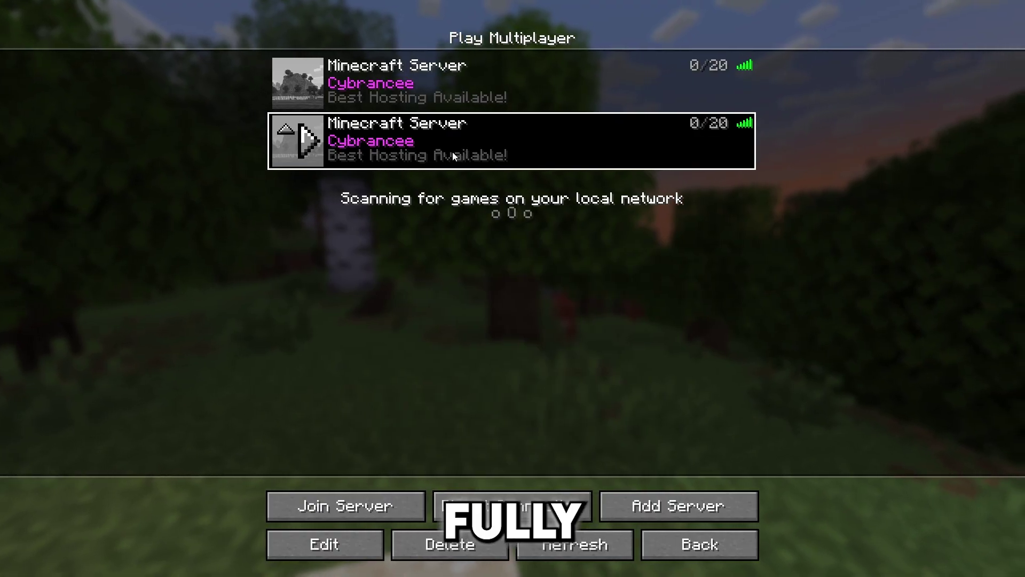
{"action": "left_click", "coordinate": [334, 552]}
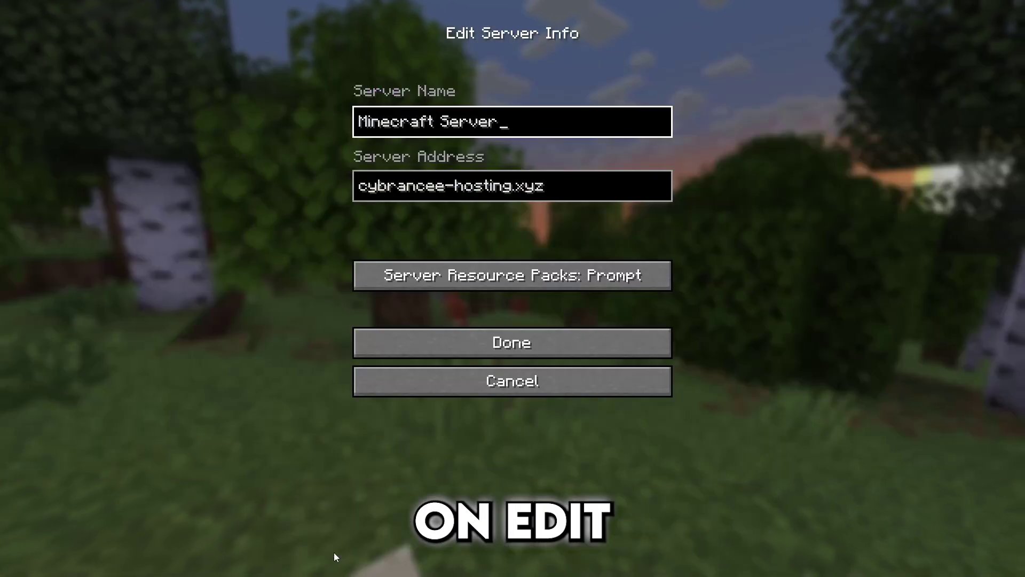
{"action": "key", "text": "Tab"}
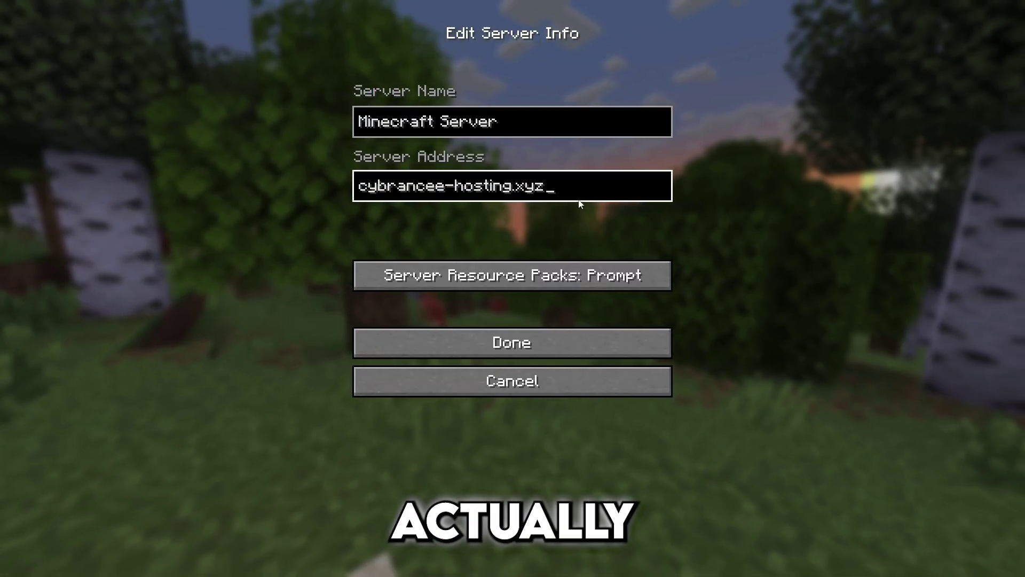
{"action": "left_click", "coordinate": [533, 334]}
{"action": "double_click", "coordinate": [474, 155]}
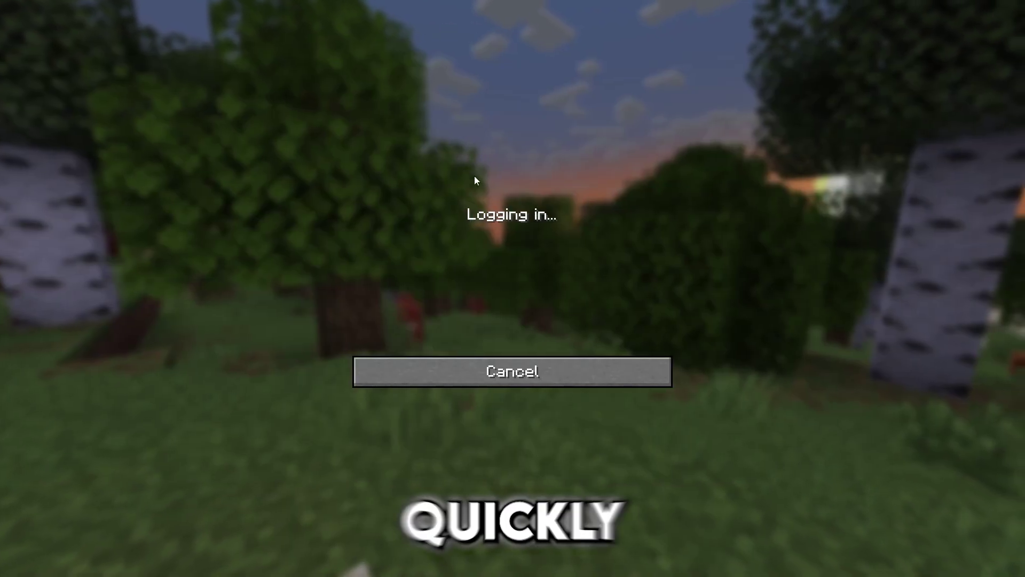